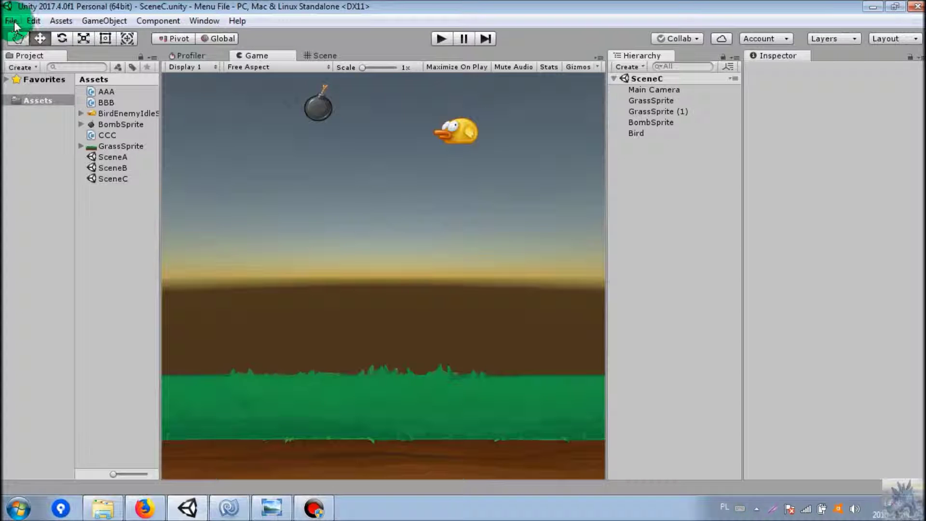
Bring up the New Project launcher from the File menu: default 'New Unity Project' name, 3D template
left_click(12, 21)
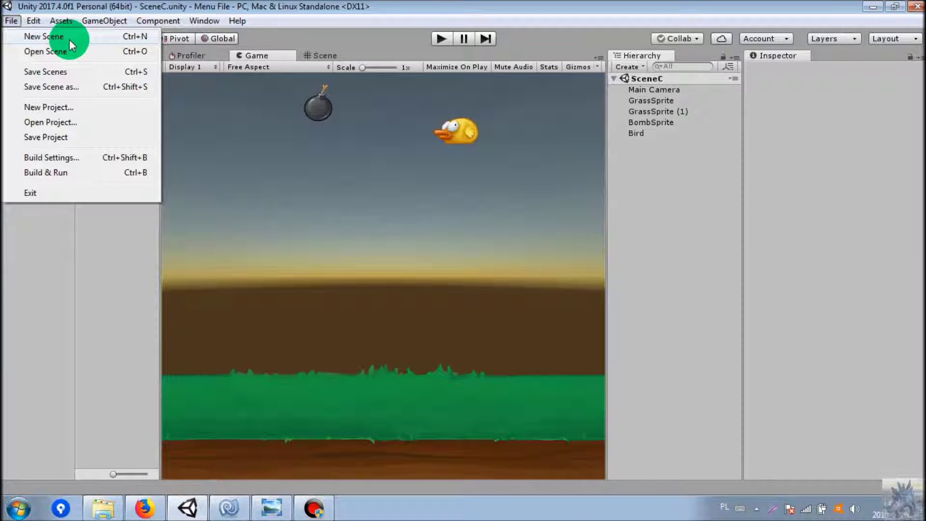
left_click(246, 10)
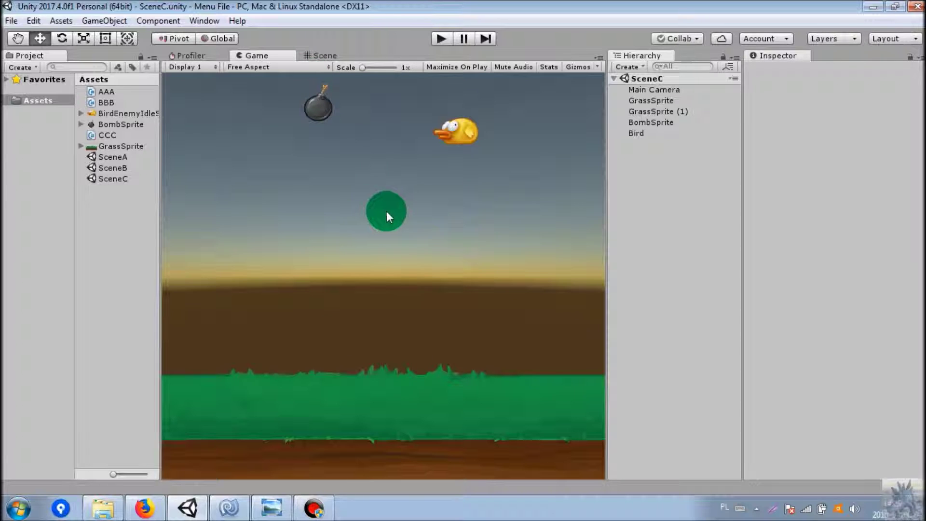
left_click(11, 21)
left_click(57, 108)
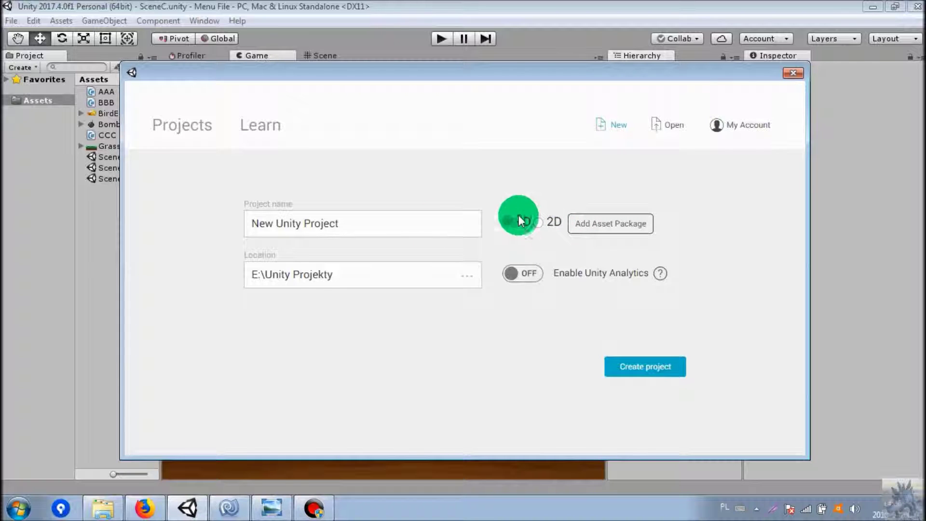
Close the launcher and open Edit > Project Settings > Editor, expanding the Default Behavior Mode list
left_click(784, 76)
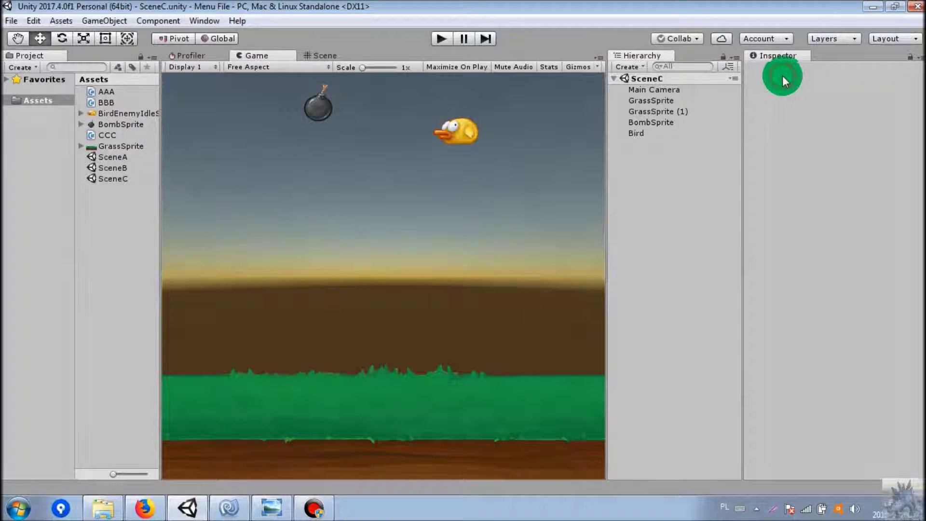
left_click(40, 22)
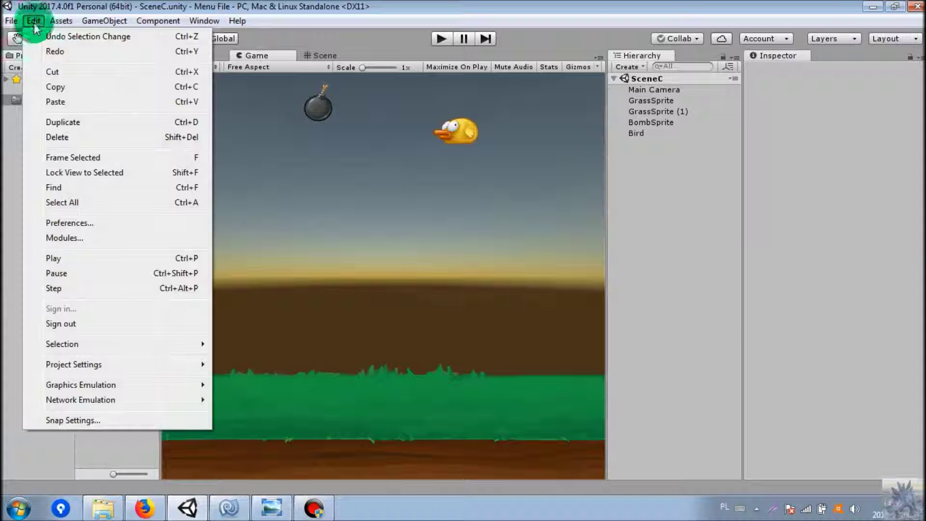
mouse_move(105, 360)
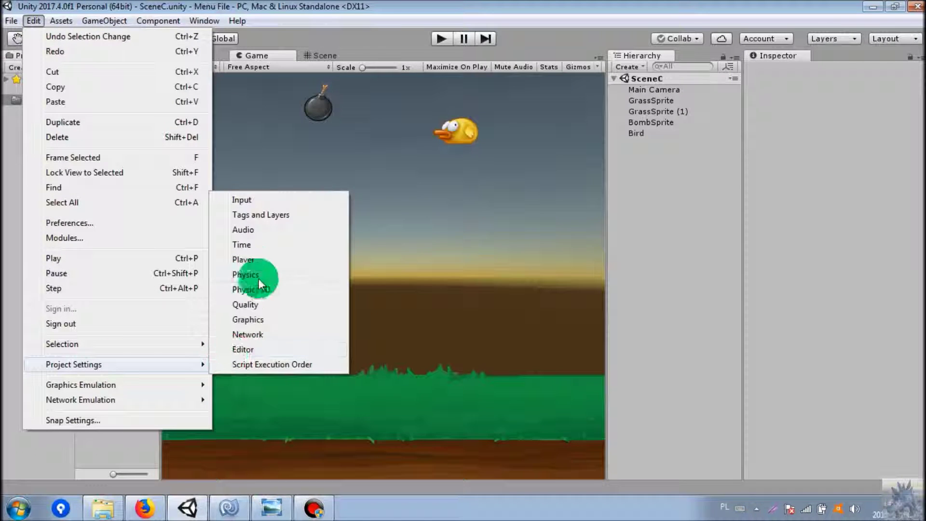
left_click(249, 350)
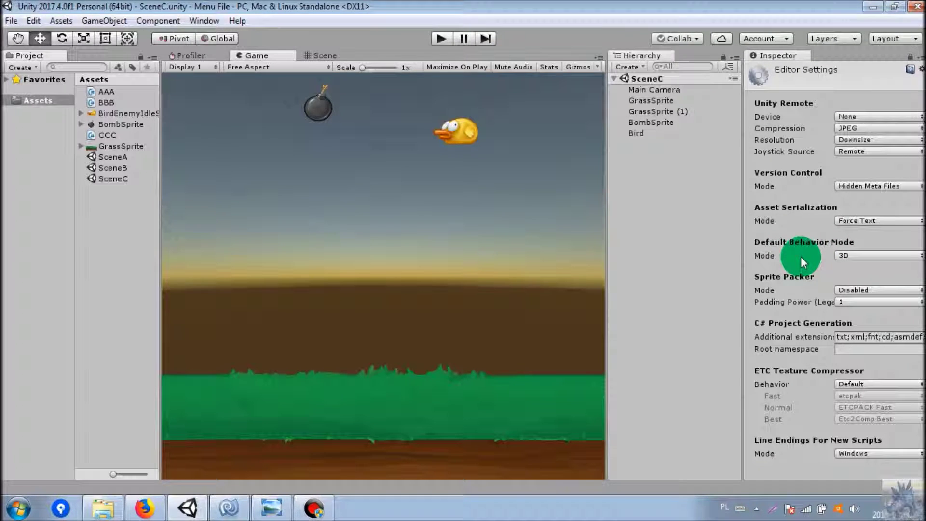
left_click(826, 255)
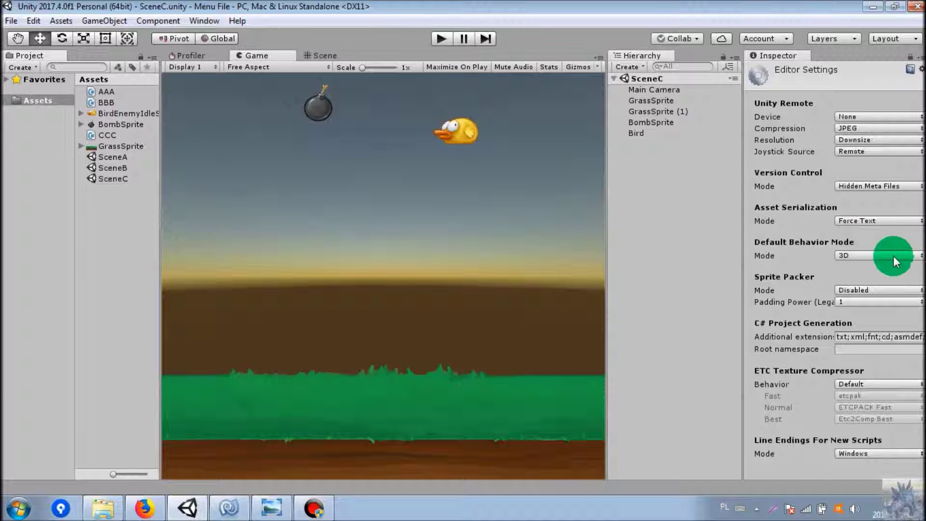
Create a new scene and switch Default Behavior Mode in Editor Settings to 2D
left_click(11, 21)
left_click(50, 35)
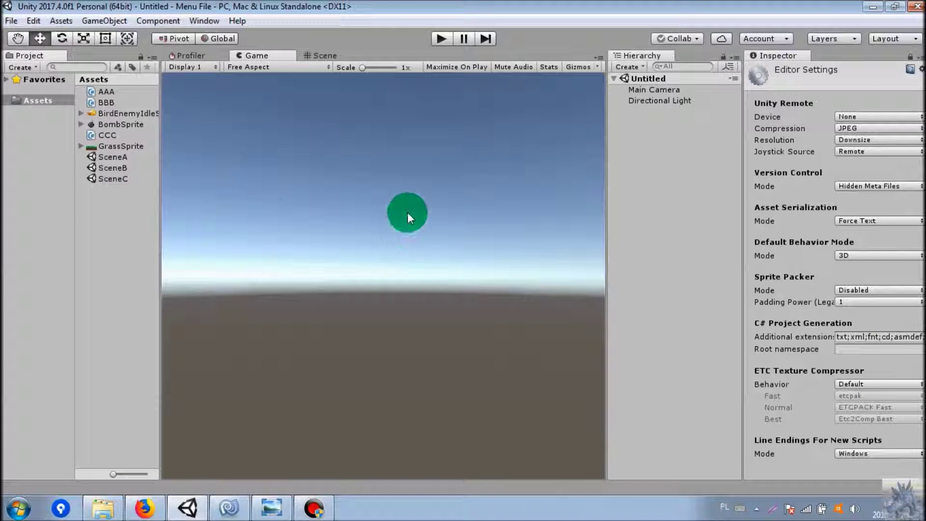
left_click(858, 254)
left_click(858, 271)
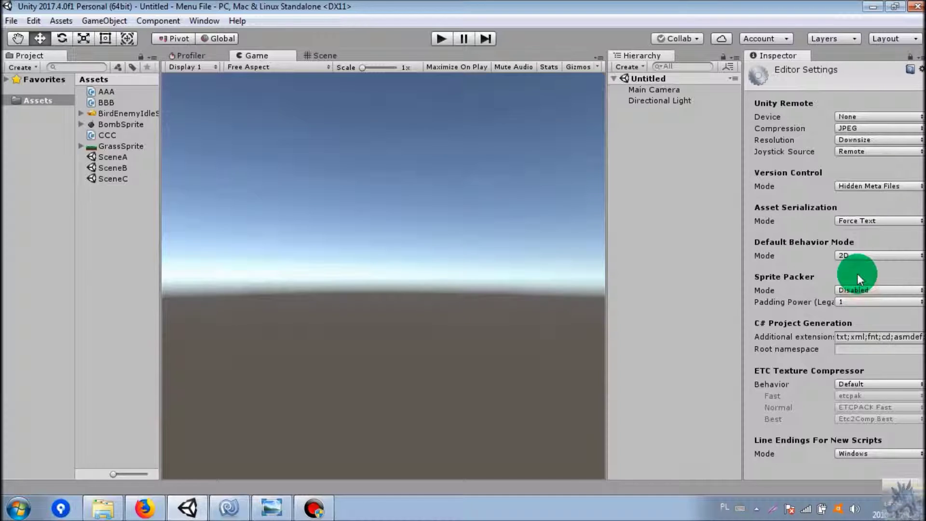
Create a fresh 2D scene, then add a New Scene asset to Assets via the Create menu
left_click(9, 22)
left_click(43, 36)
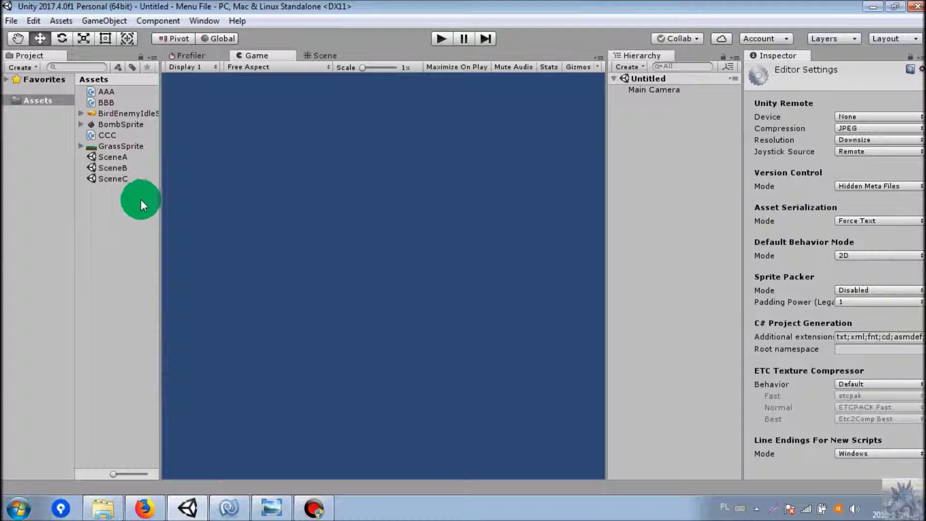
right_click(96, 204)
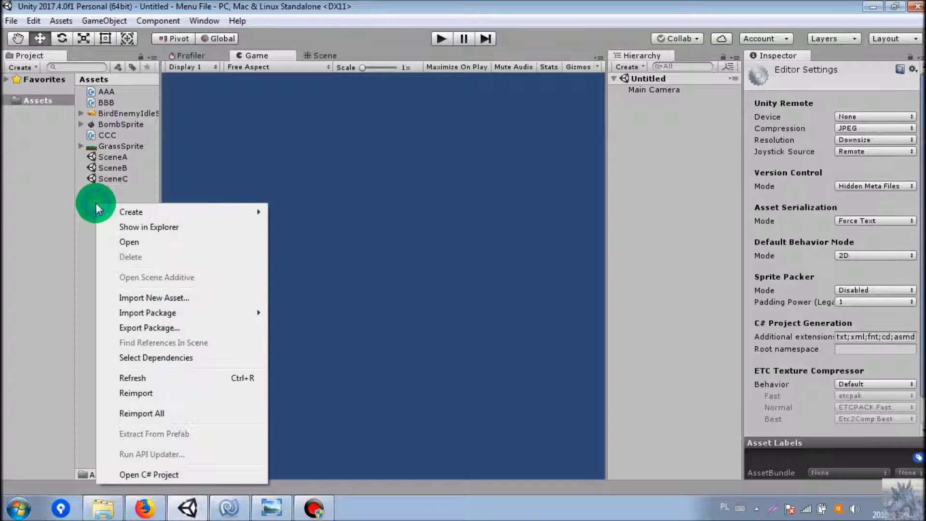
mouse_move(130, 212)
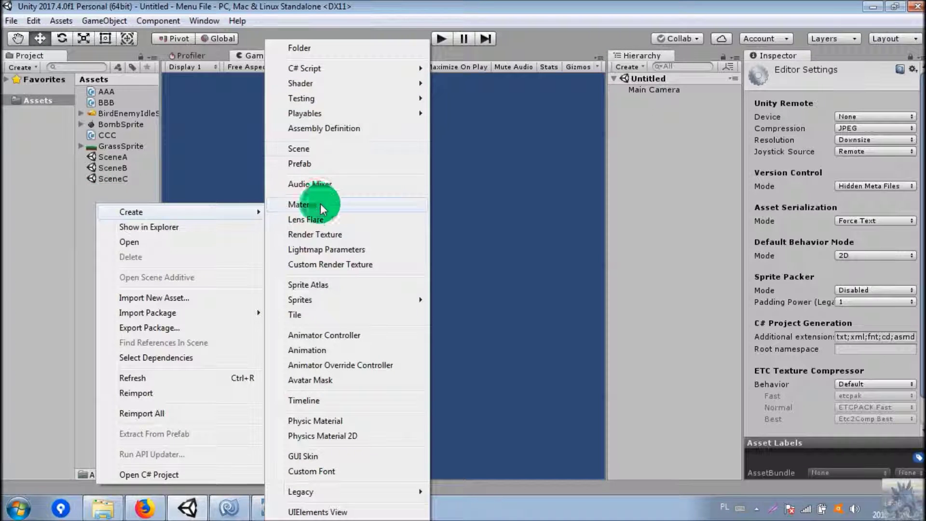
left_click(337, 147)
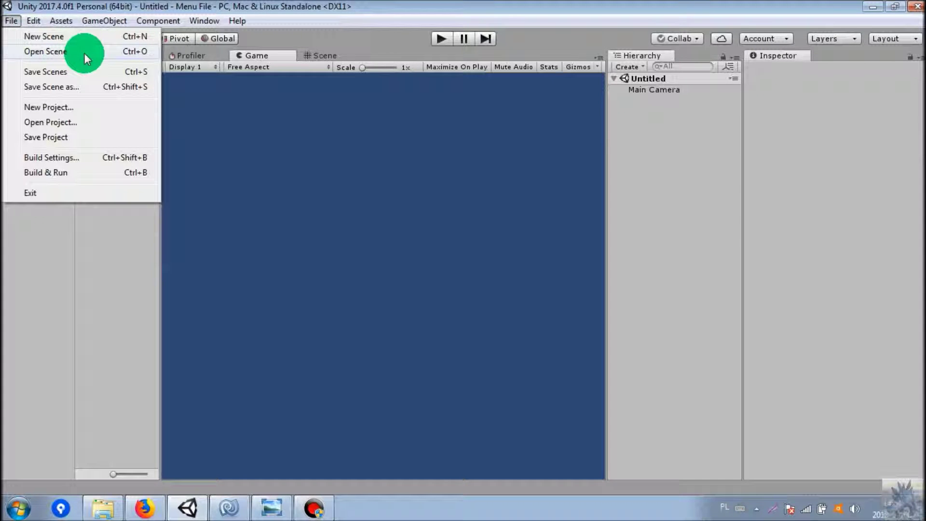
Load SceneA through Open Scene, then open SceneC from the Project panel without renaming it
left_click(84, 53)
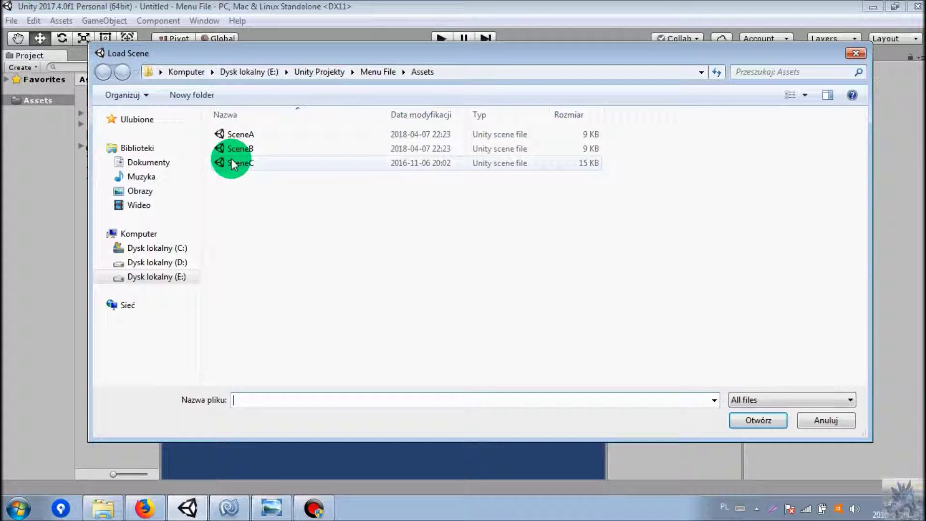
double_click(241, 136)
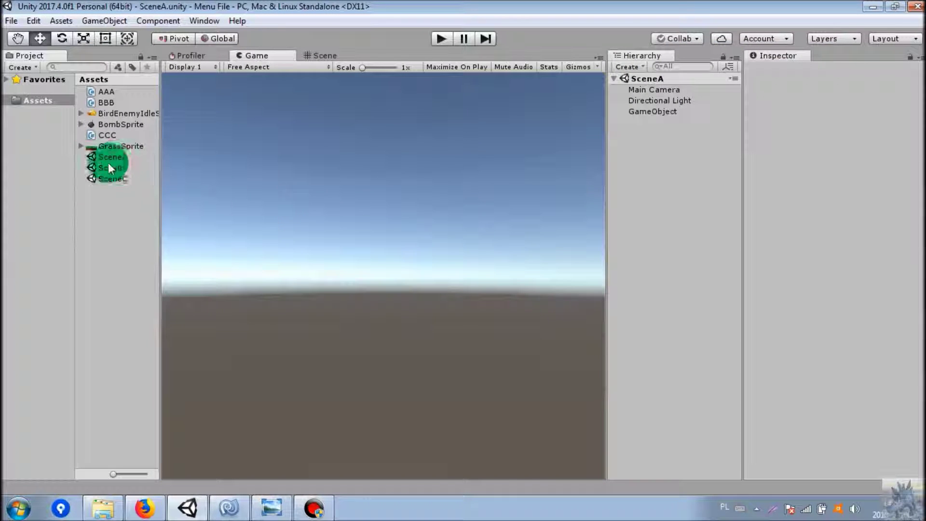
double_click(116, 175)
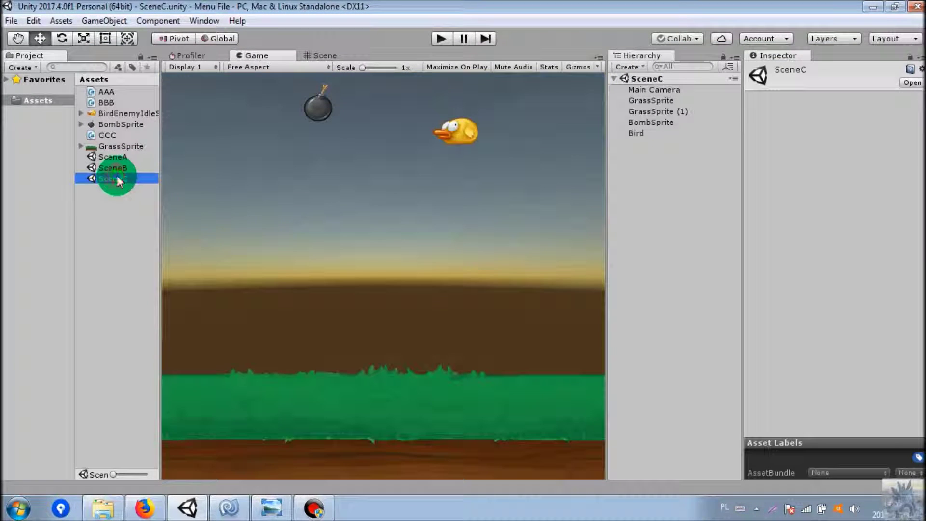
key("Escape")
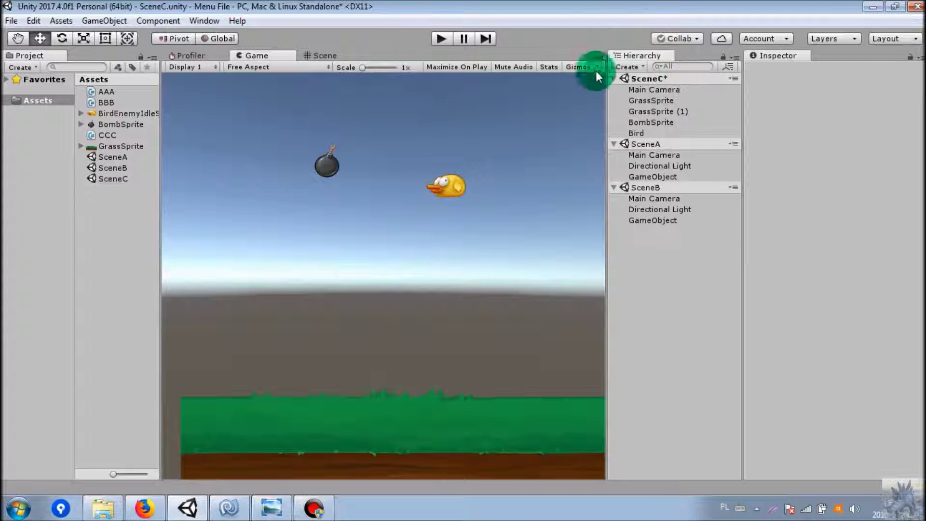
left_click(440, 40)
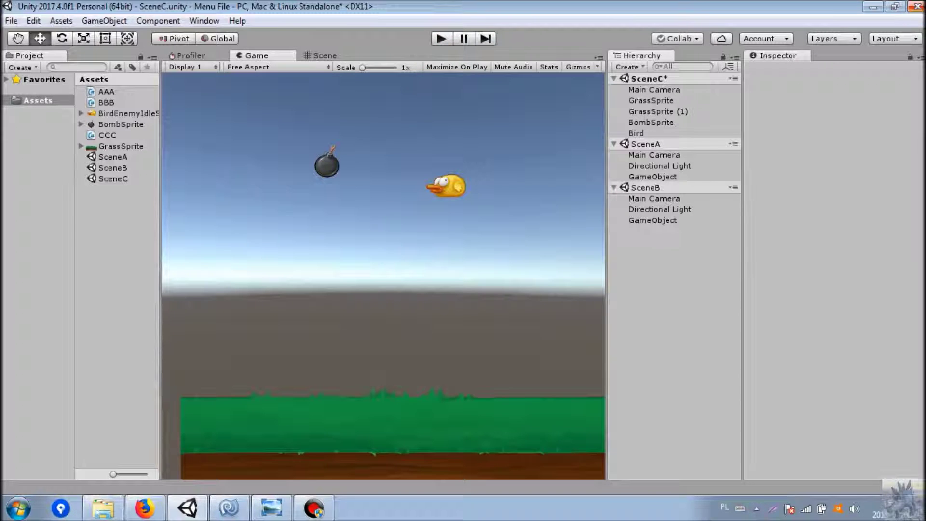
left_click_drag(236, 17, 276, 245)
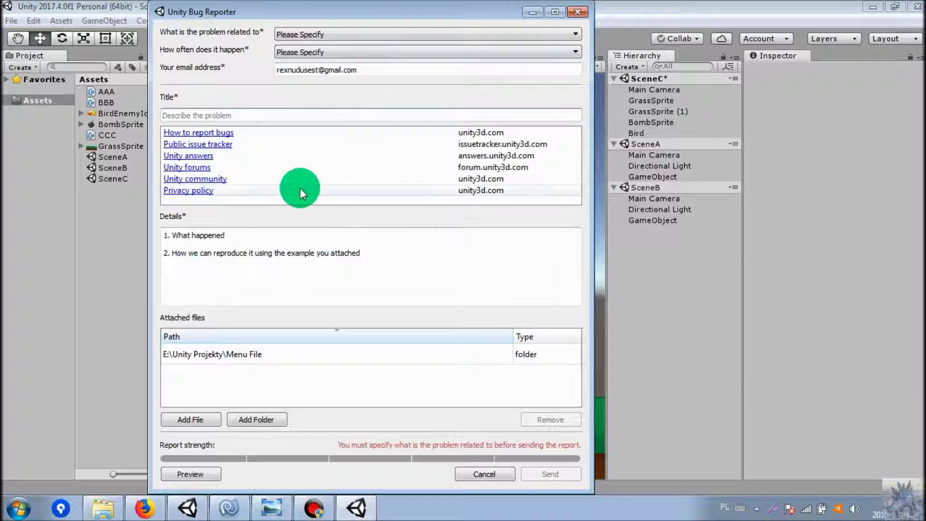
left_click(575, 15)
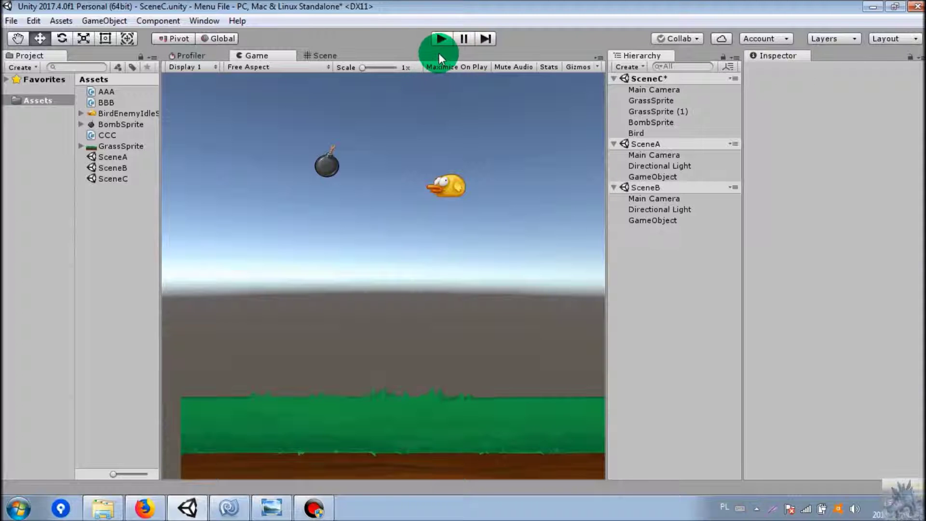
View the Menu File project's Temp folder in Explorer, then return to Unity and enter Play mode
left_click(109, 502)
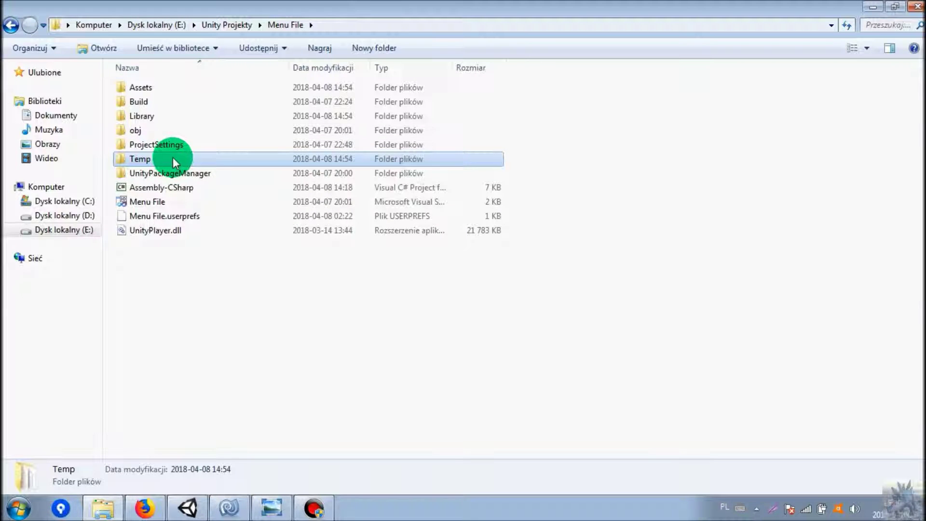
double_click(169, 159)
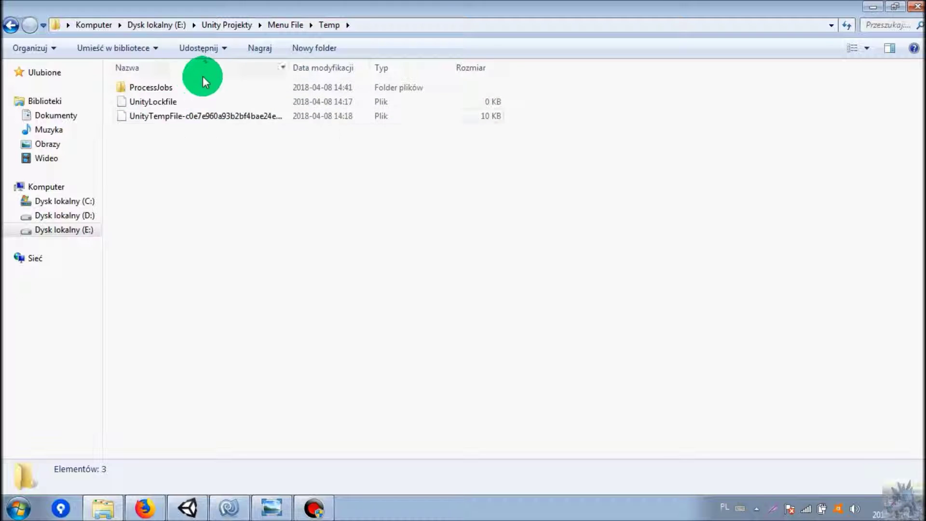
left_click(185, 507)
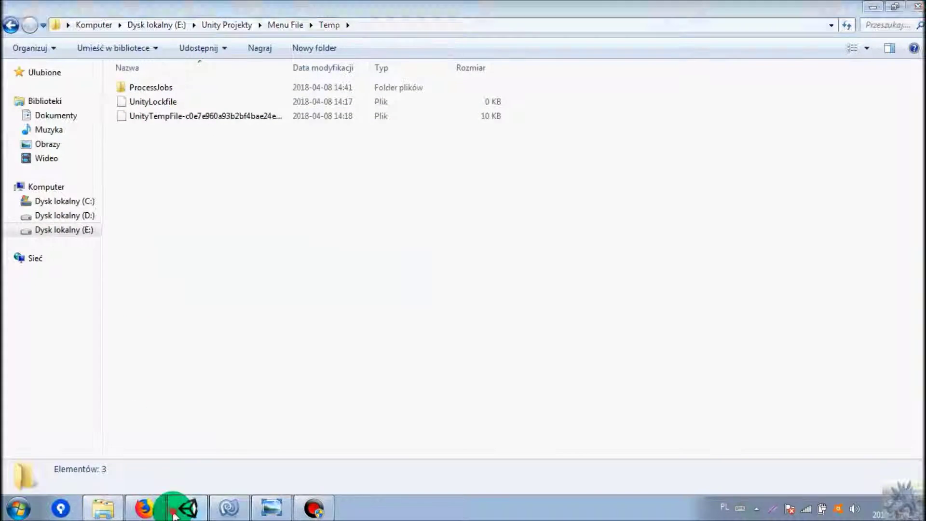
left_click(439, 41)
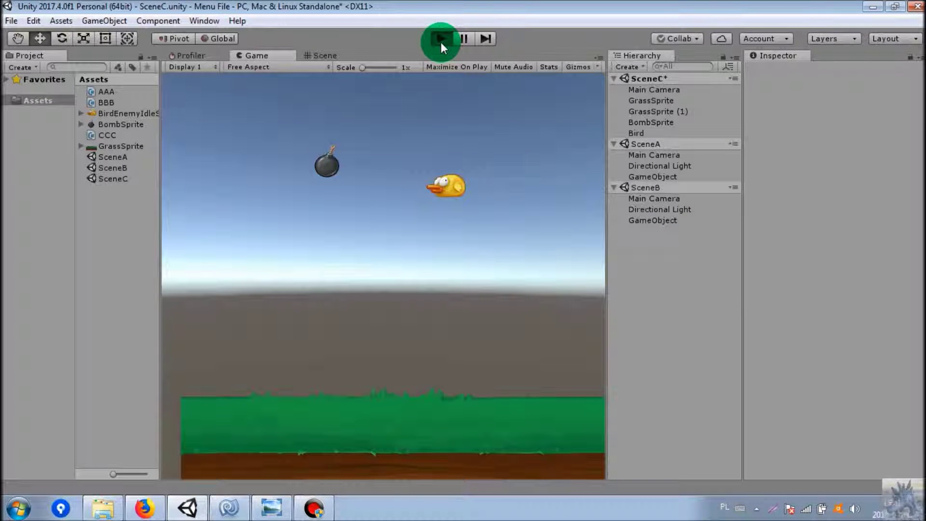
Stop Play mode, check the scene list in Build Settings, then return to the Temp folder
left_click(441, 42)
left_click(12, 21)
left_click(46, 158)
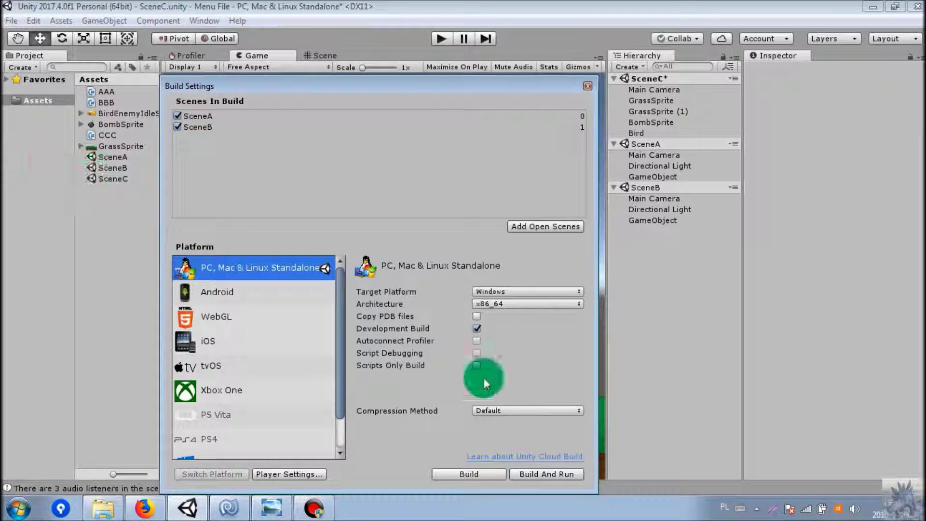
left_click(587, 86)
left_click(103, 508)
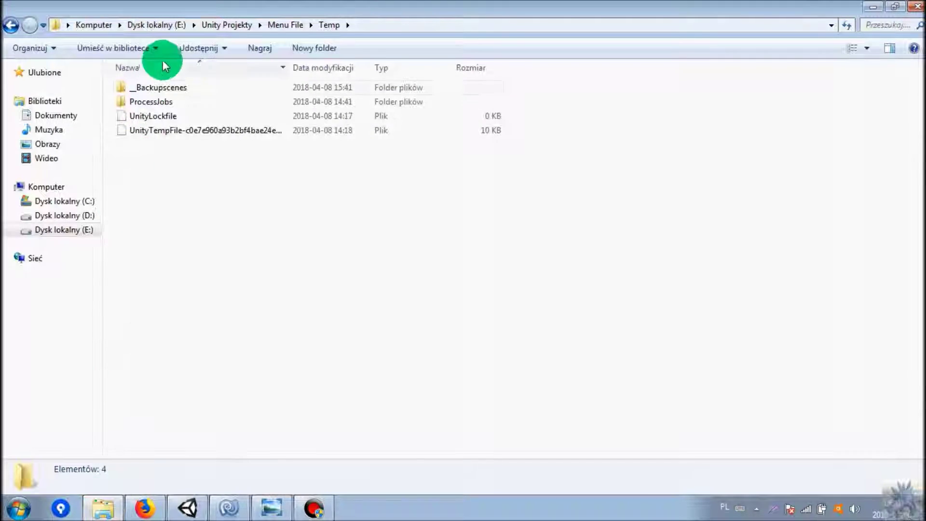
Open the __Backupscenes folder and select the 0.backup scene backup
double_click(177, 90)
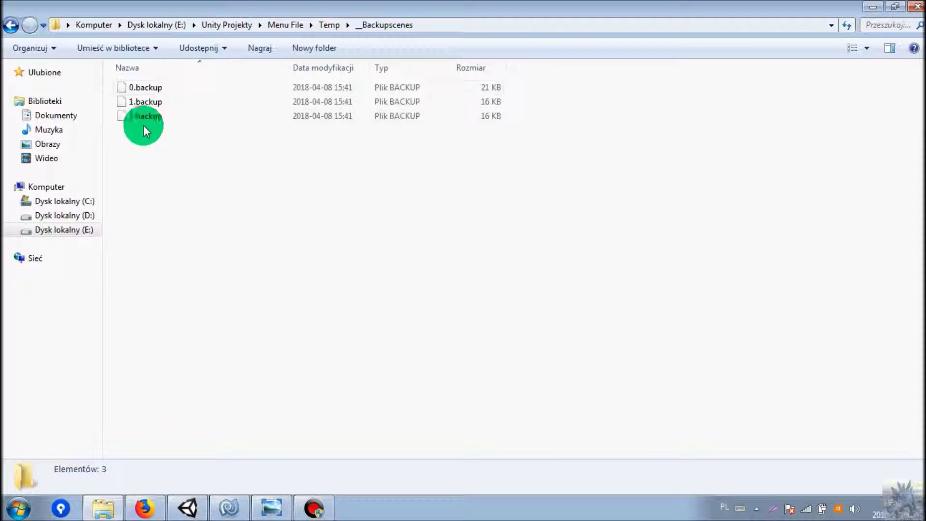
left_click(187, 507)
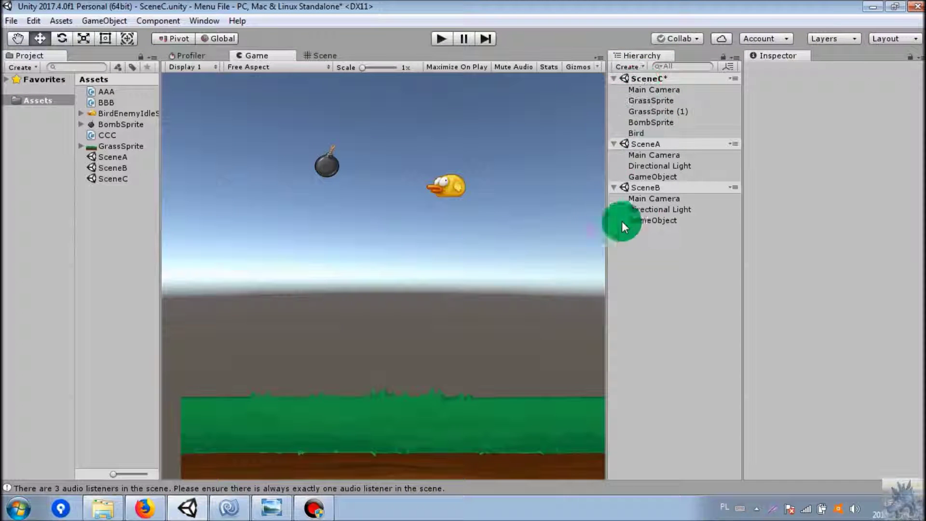
left_click(116, 510)
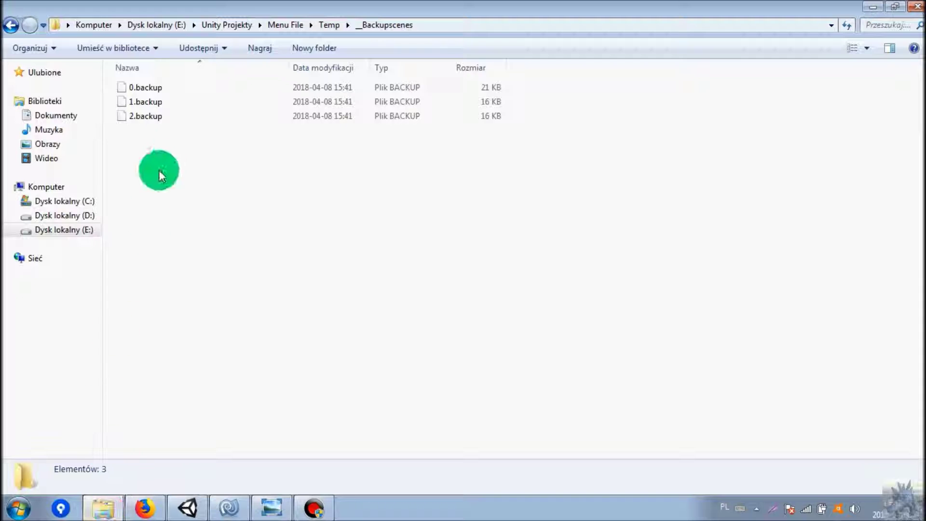
left_click(178, 88)
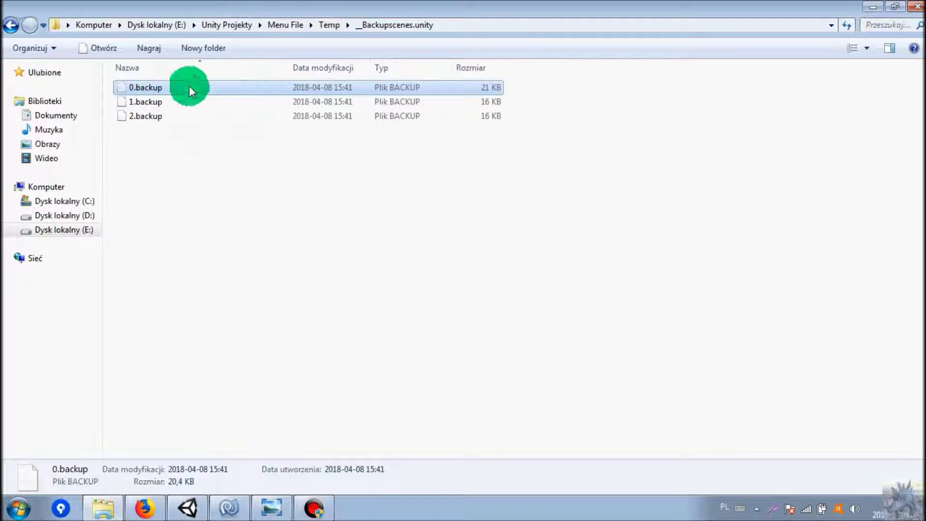
Paste 0.backup into the Menu File folder and rename it odzykana.unity, accepting the extension change
left_click(329, 26)
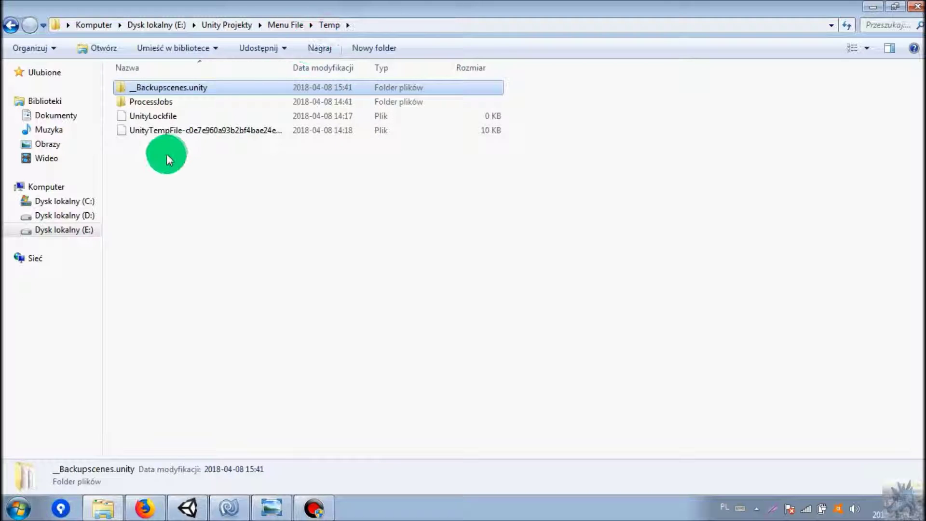
left_click(270, 25)
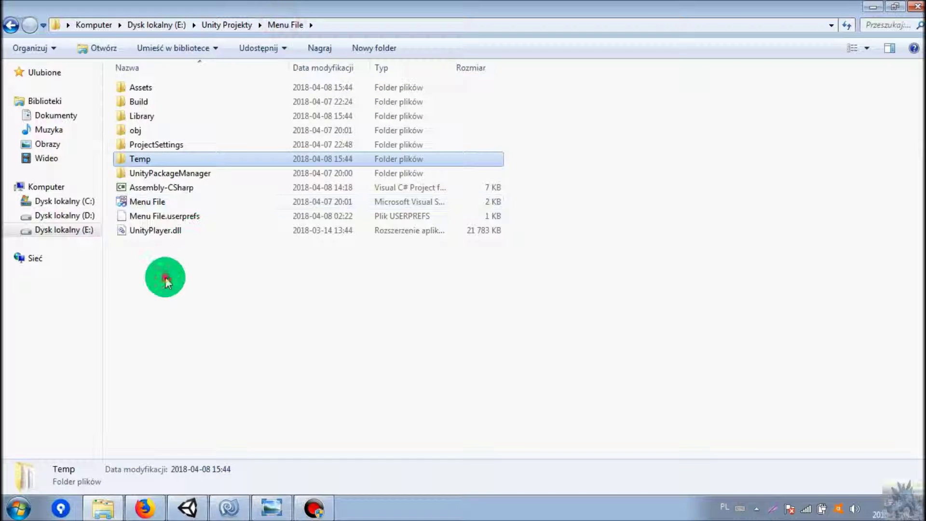
key("ctrl+v")
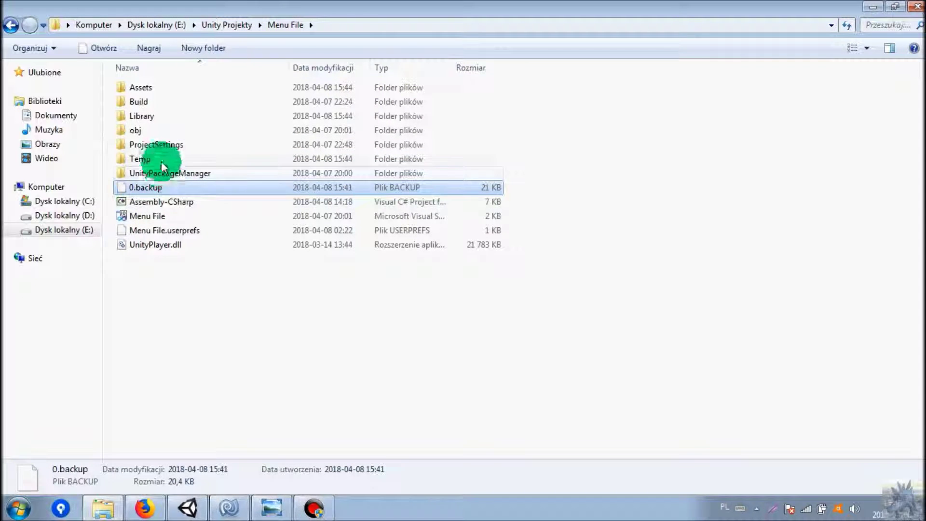
left_click(147, 192)
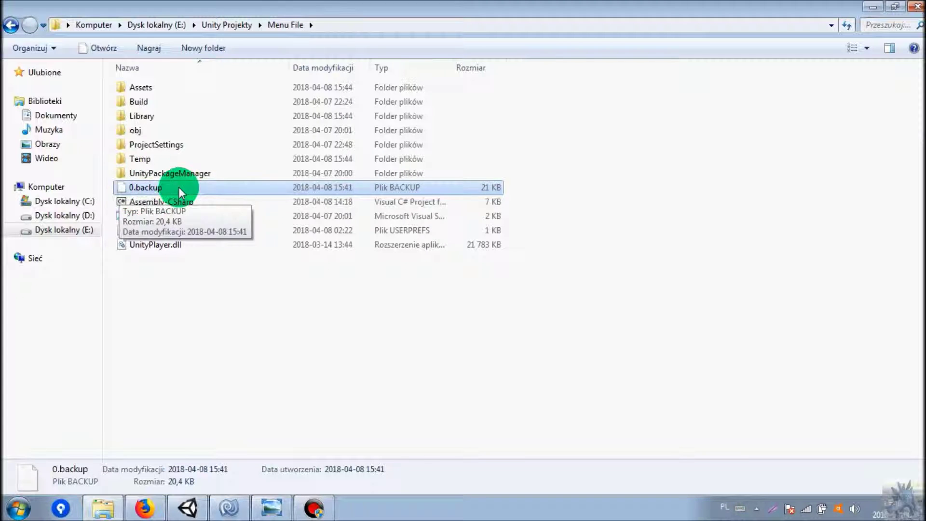
type("odzykana.unity")
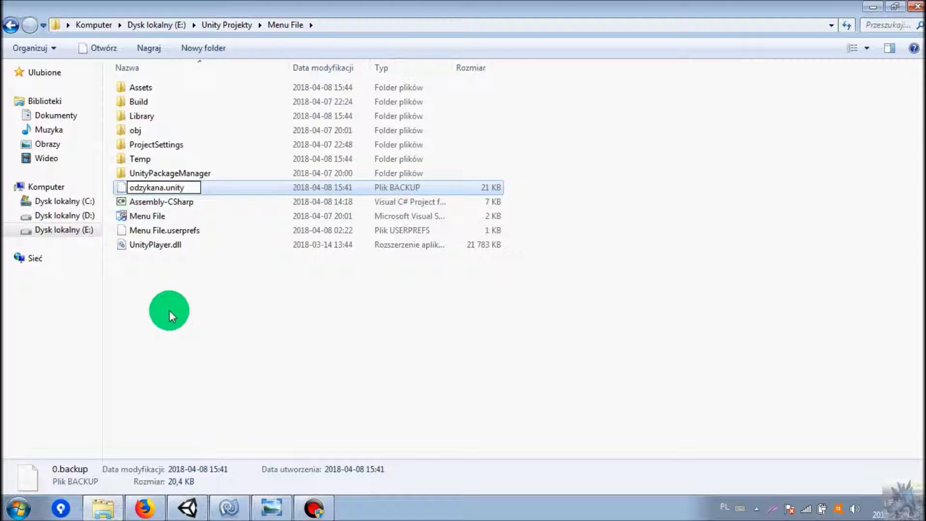
left_click(169, 314)
left_click(539, 259)
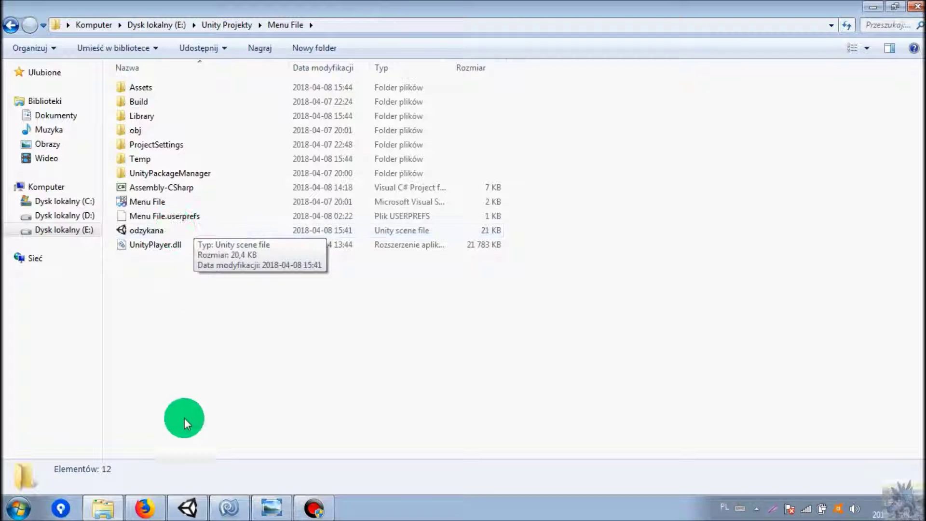
left_click(144, 508)
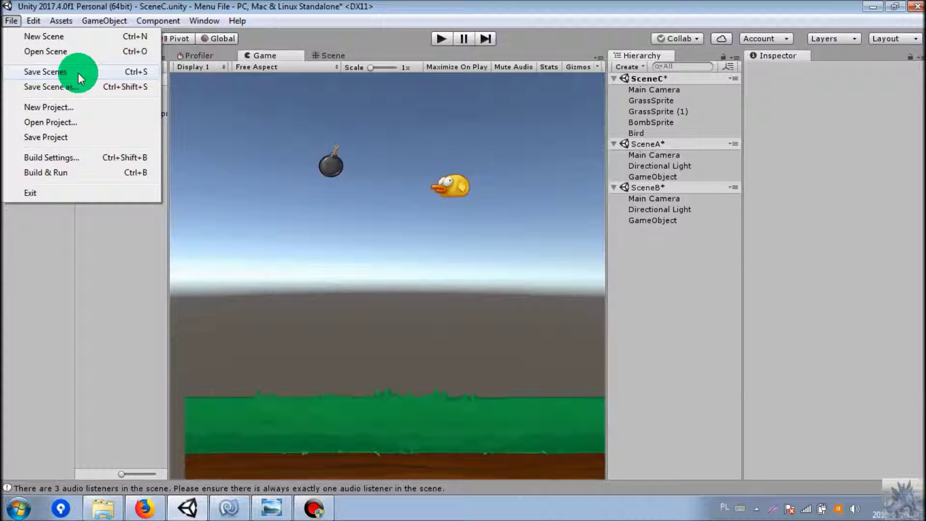
Save the project from the File menu, then bring up the scenes-and-components diagram
left_click(73, 137)
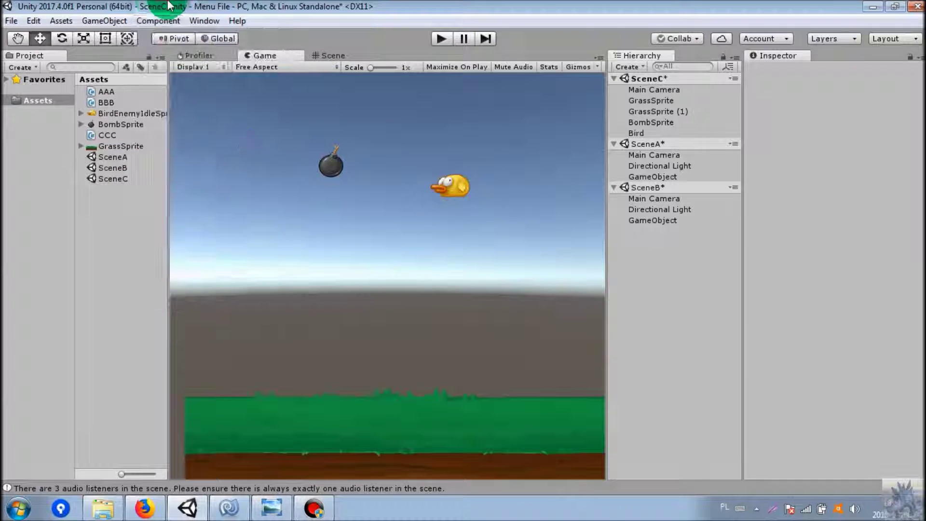
left_click(11, 20)
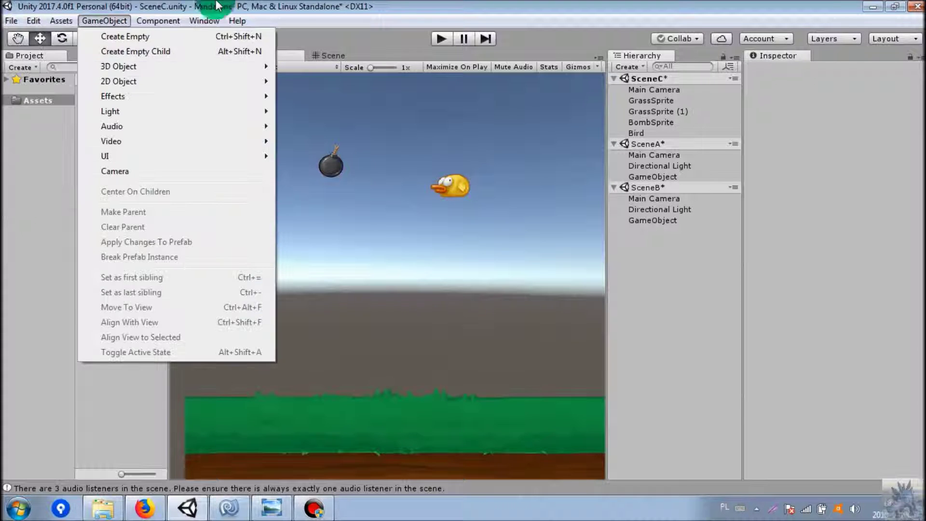
left_click(386, 7)
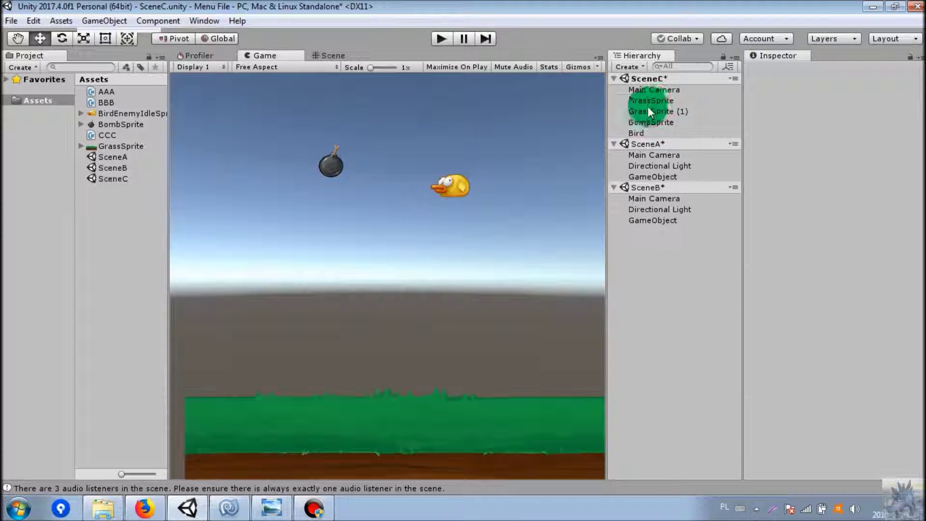
left_click(271, 508)
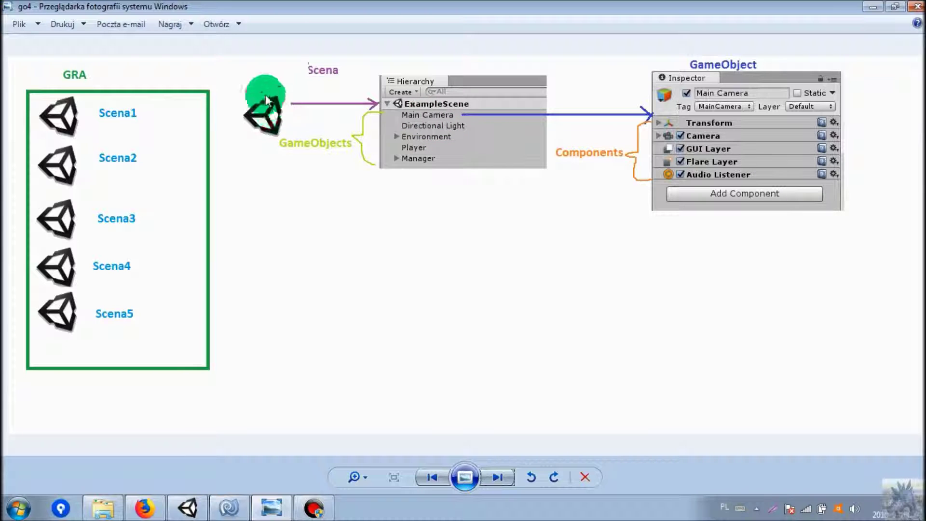
Leave the go4 diagram in Windows Photo Viewer and return to the Unity editor
left_click(188, 507)
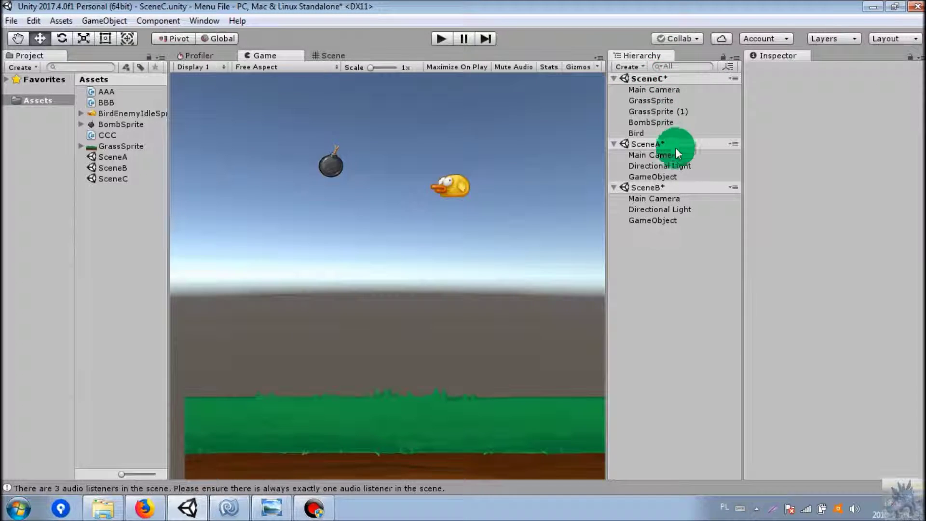
Save SceneC, SceneA and SceneB with File > Save Scenes (Ctrl+S)
left_click(10, 21)
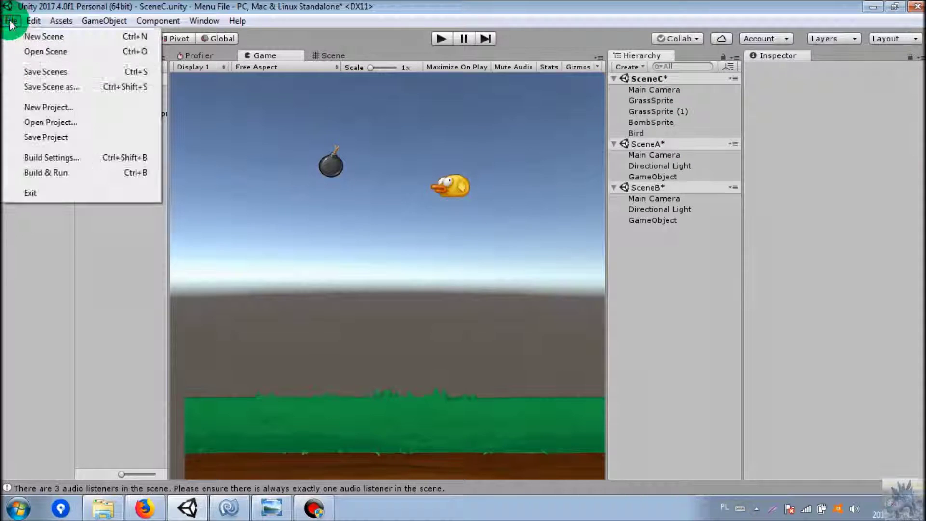
left_click(81, 72)
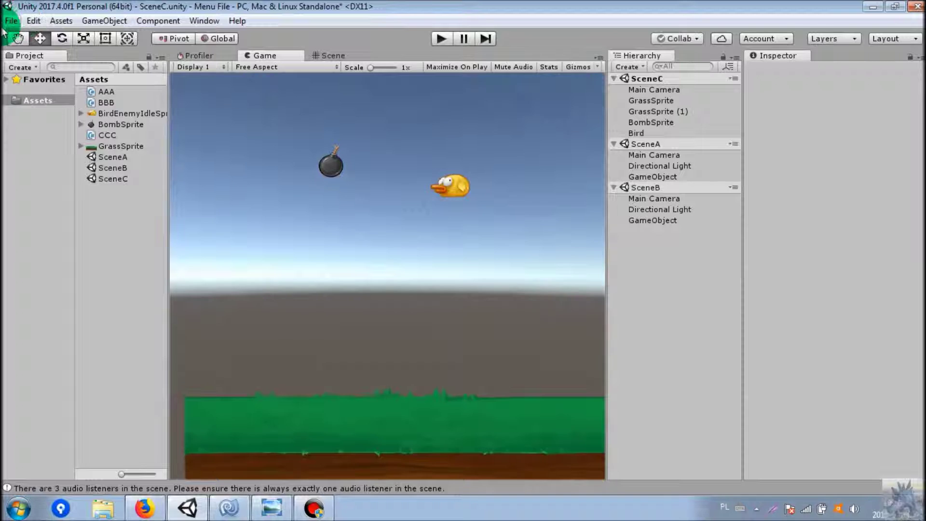
left_click(10, 21)
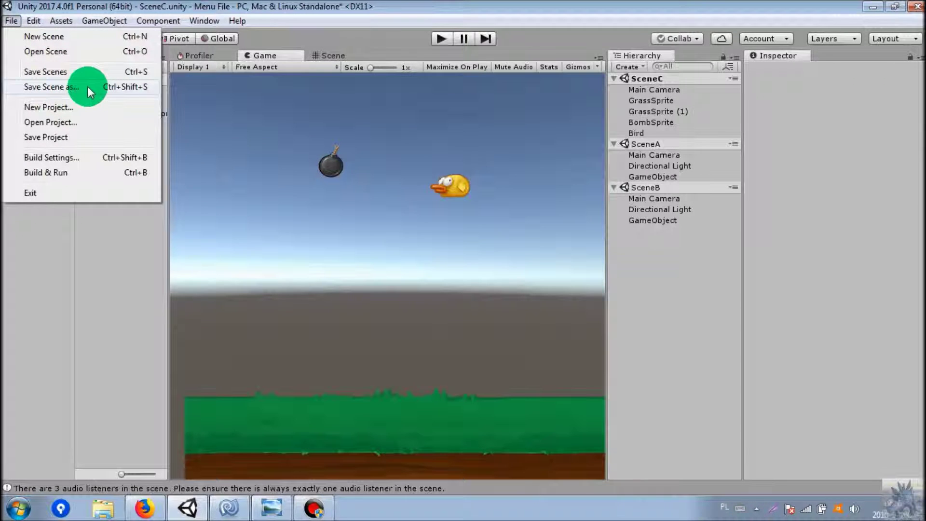
left_click(461, 11)
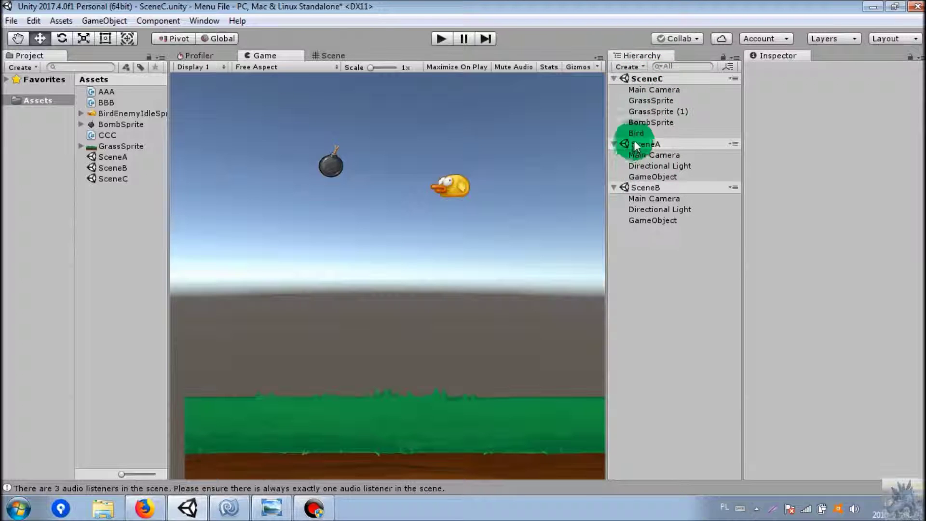
Save with Ctrl+S, set SceneC active again, and bring up the Multi-Scene editing manual page
key("ctrl+s")
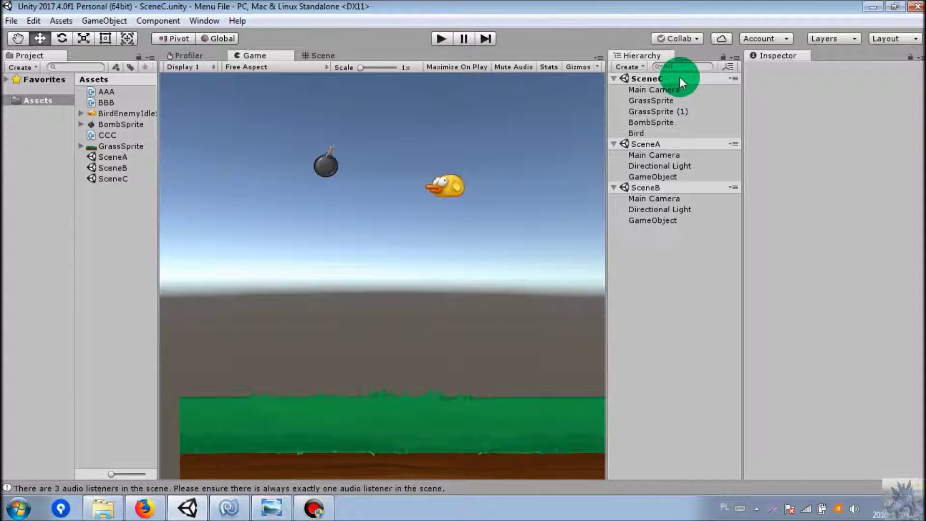
left_click(680, 144)
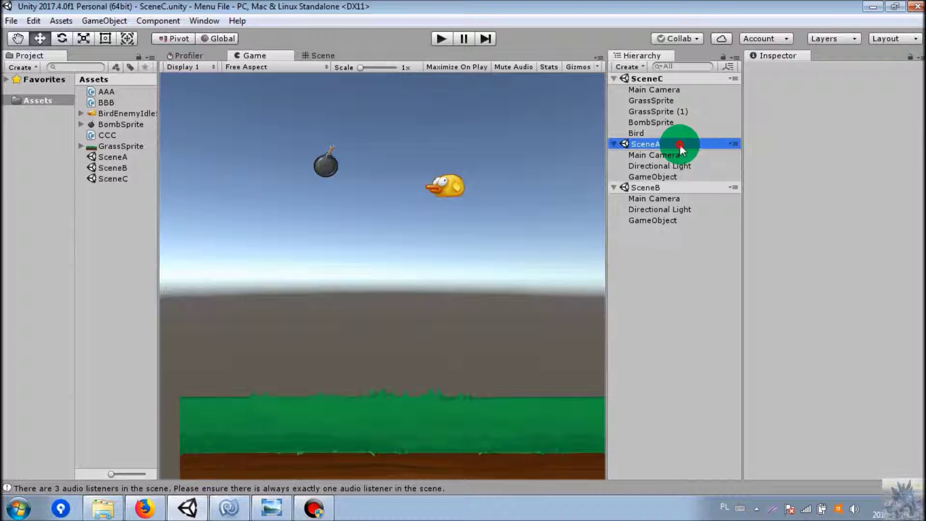
left_click(683, 188)
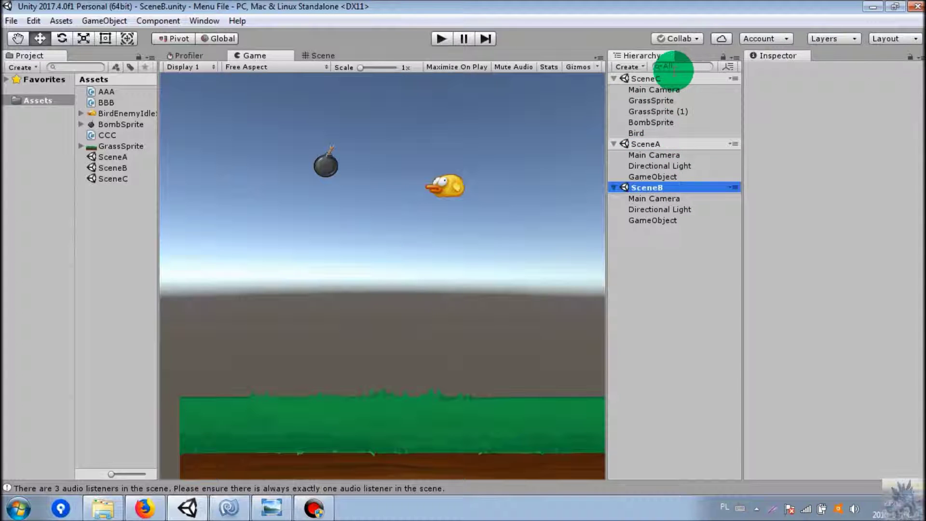
right_click(674, 79)
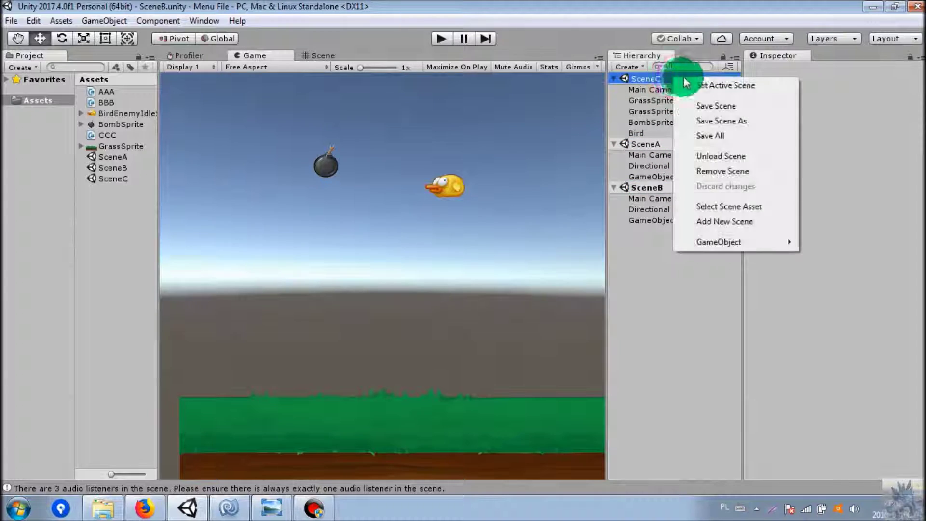
left_click(712, 85)
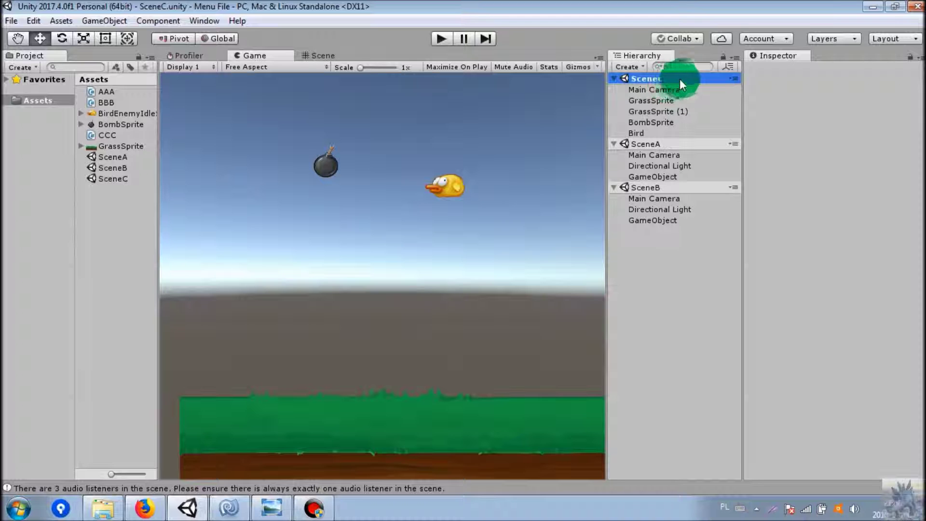
left_click(147, 509)
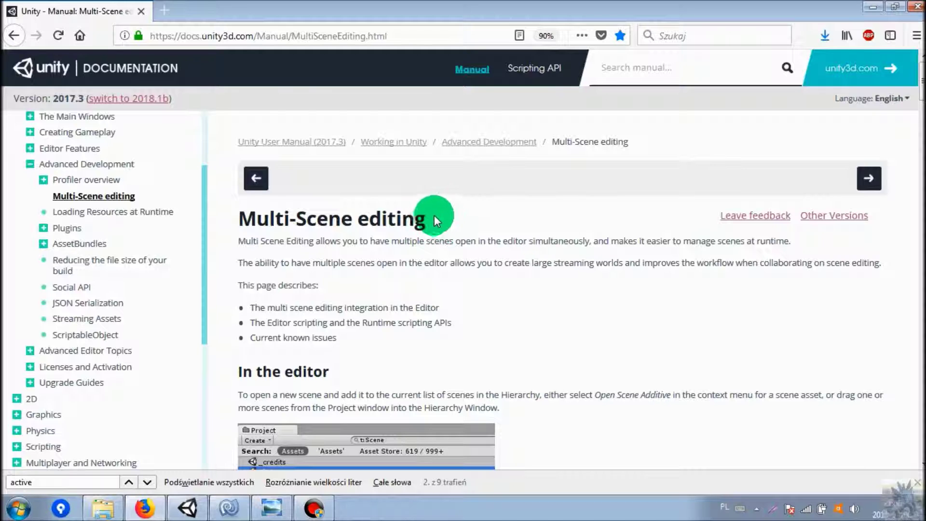
Switch from Firefox back to the Unity editor, where SceneC now shows as unsaved
left_click(187, 507)
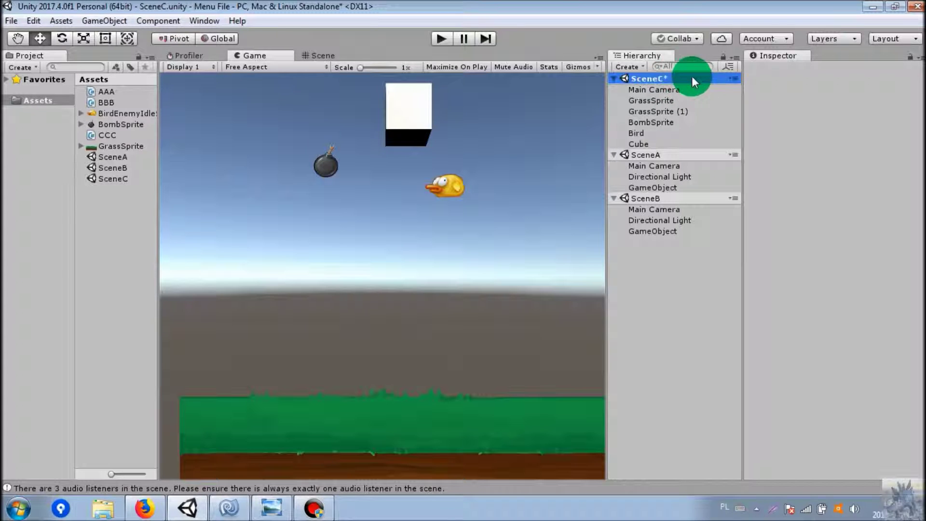
Use File > Save Scene as to save the Cube scene under the name zzz
left_click(11, 20)
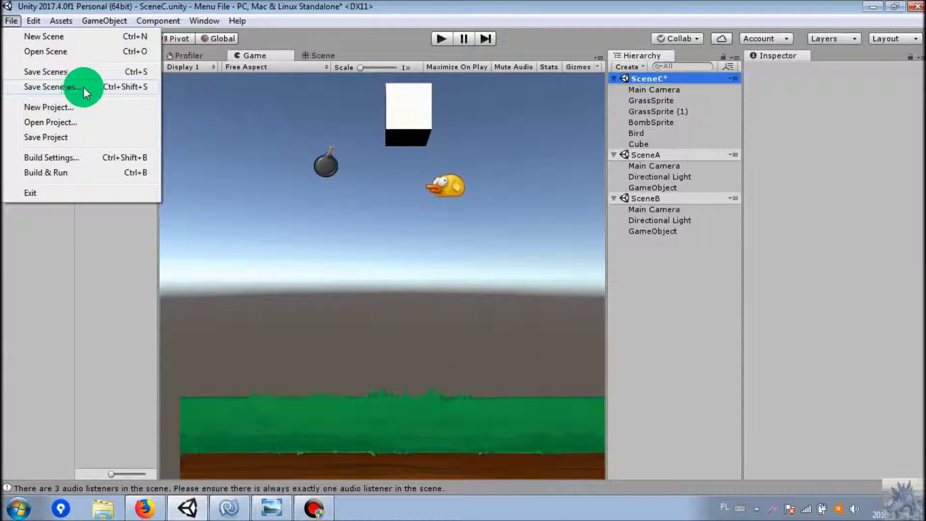
left_click(87, 86)
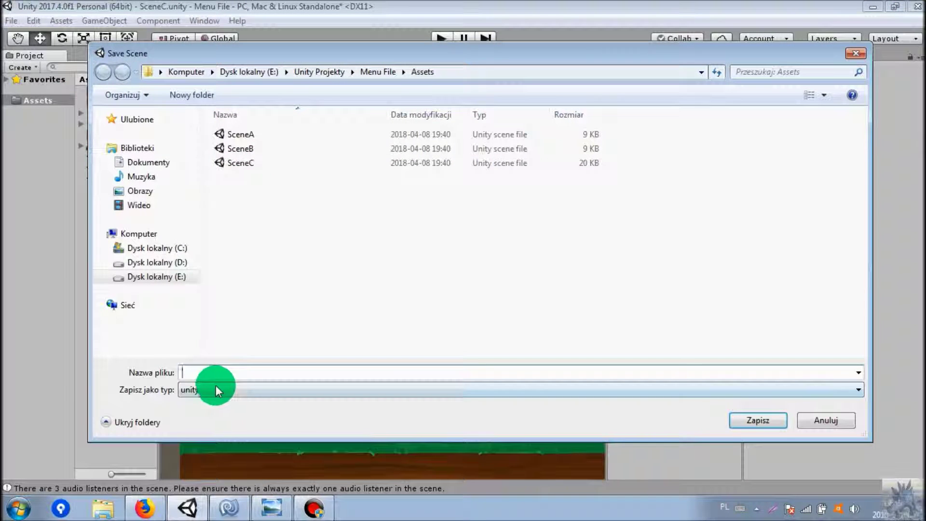
type("zzz")
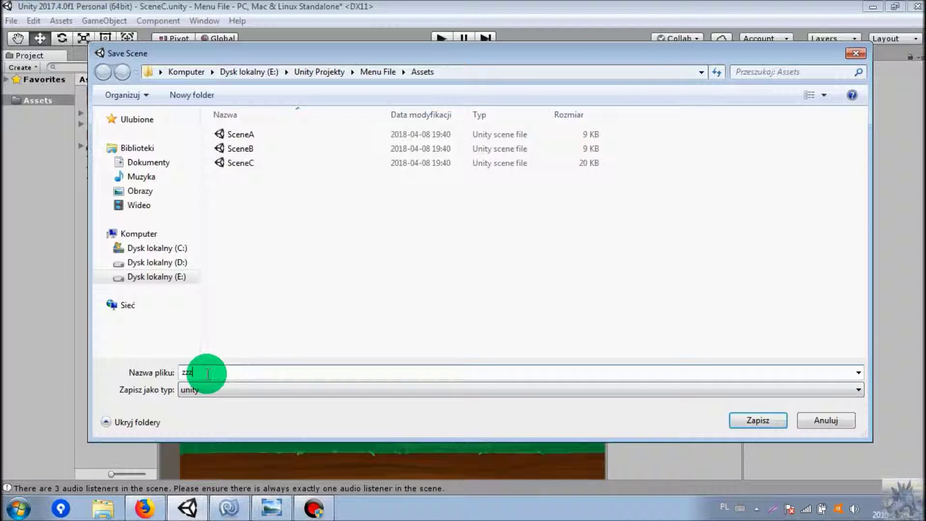
left_click(757, 420)
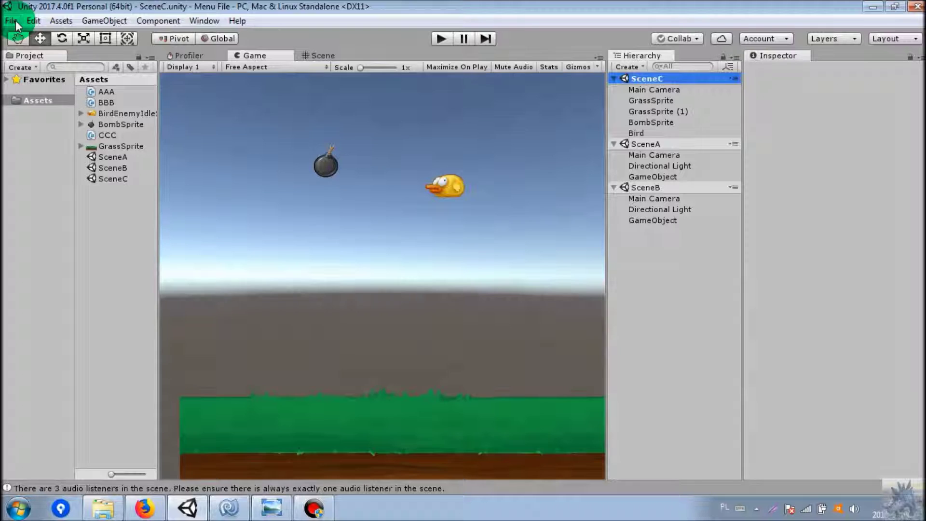
Run File > Save Project three times, then bring up the Saving Your Work manual page
left_click(11, 21)
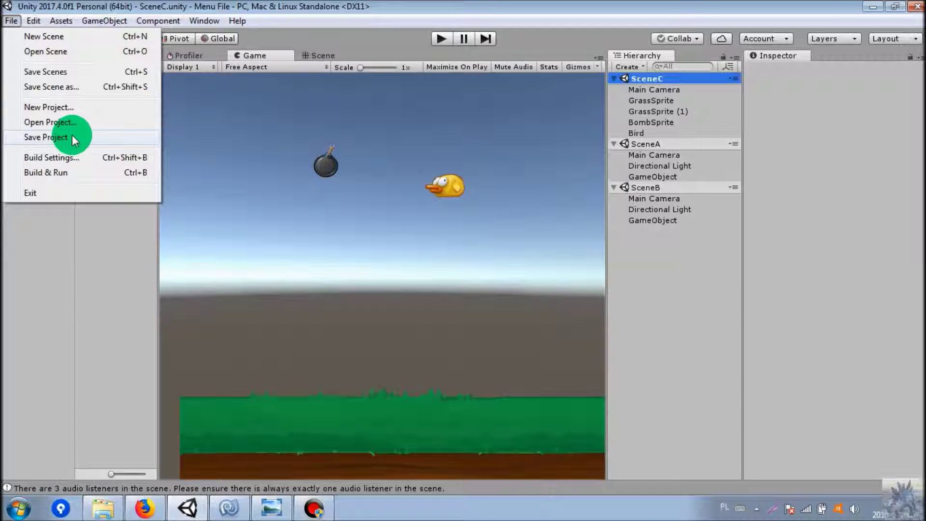
left_click(73, 137)
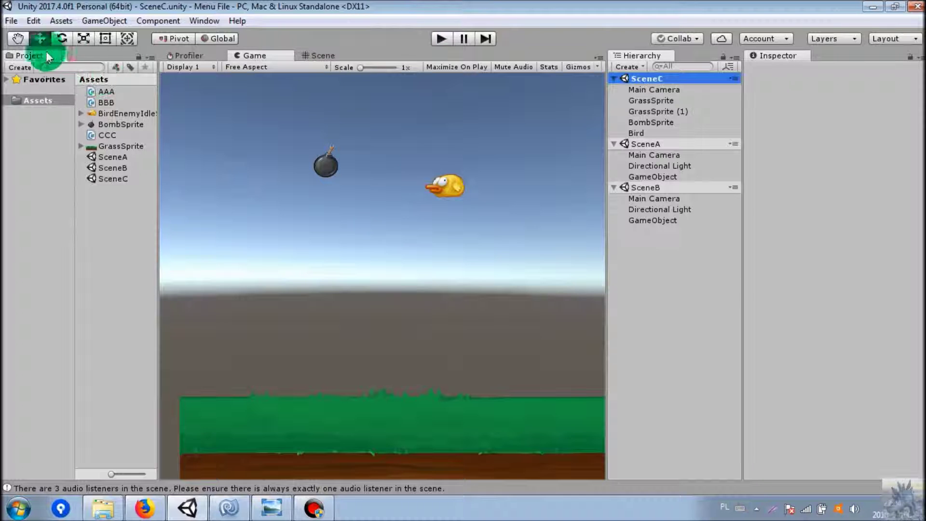
left_click(11, 21)
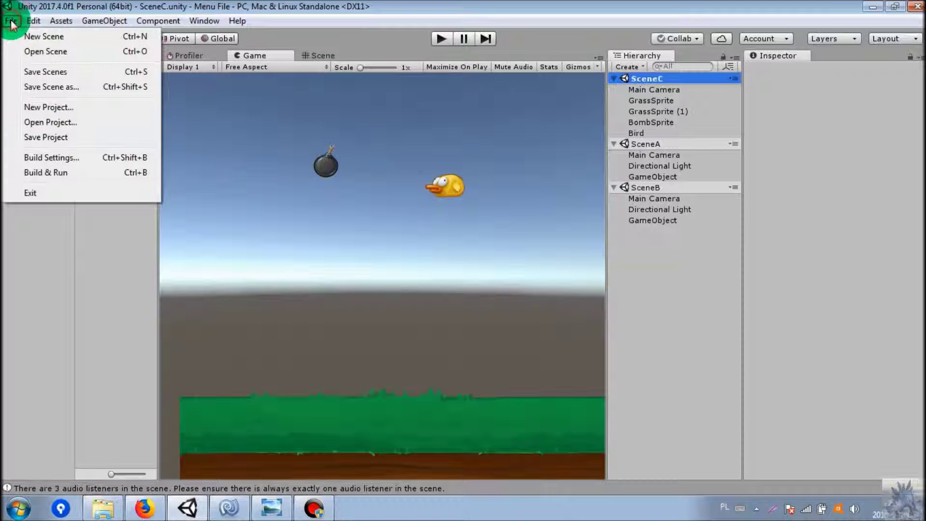
left_click(80, 137)
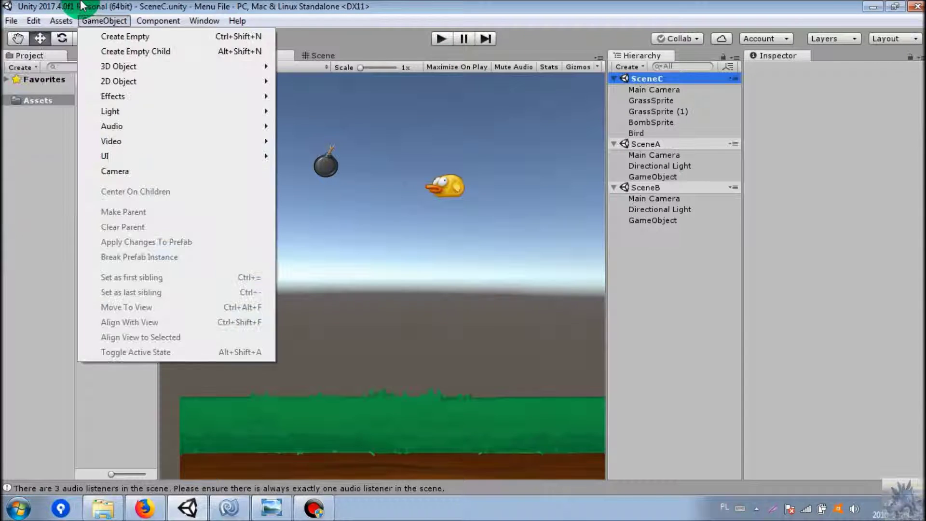
left_click(11, 21)
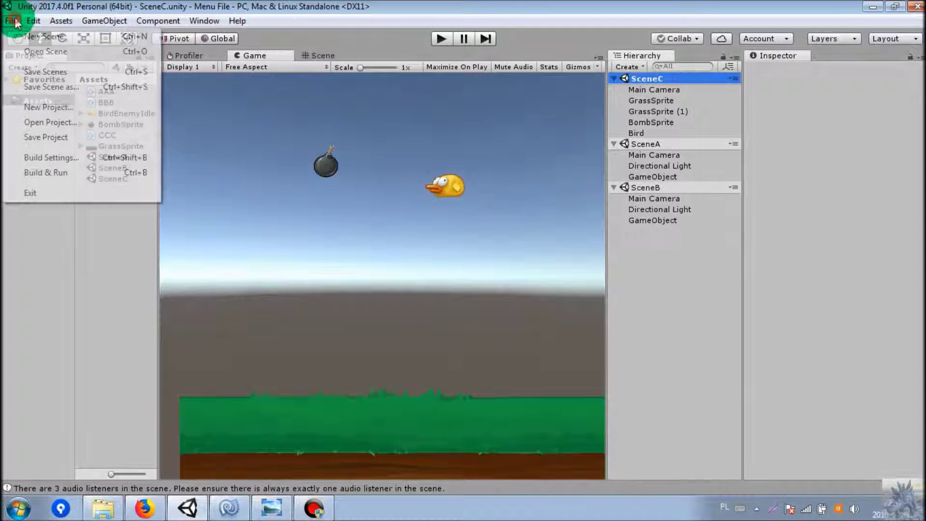
left_click(83, 137)
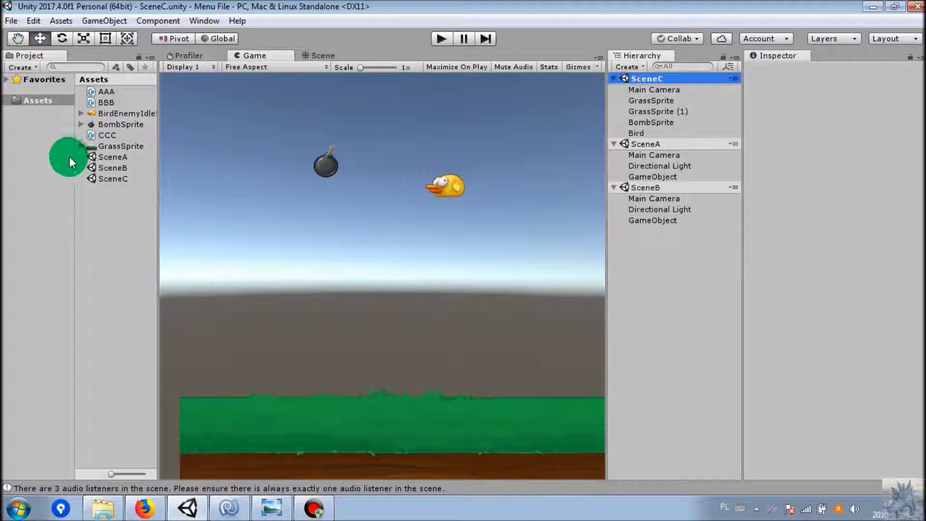
left_click(144, 509)
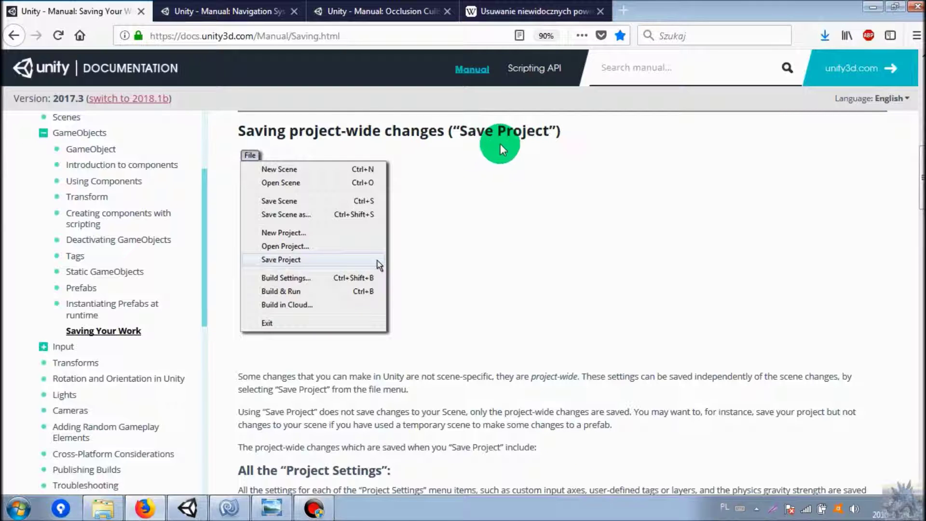
Scroll the manual to 'All the Project Settings', then show the Menu File project folder in Explorer
scroll(407, 169, "down", 7)
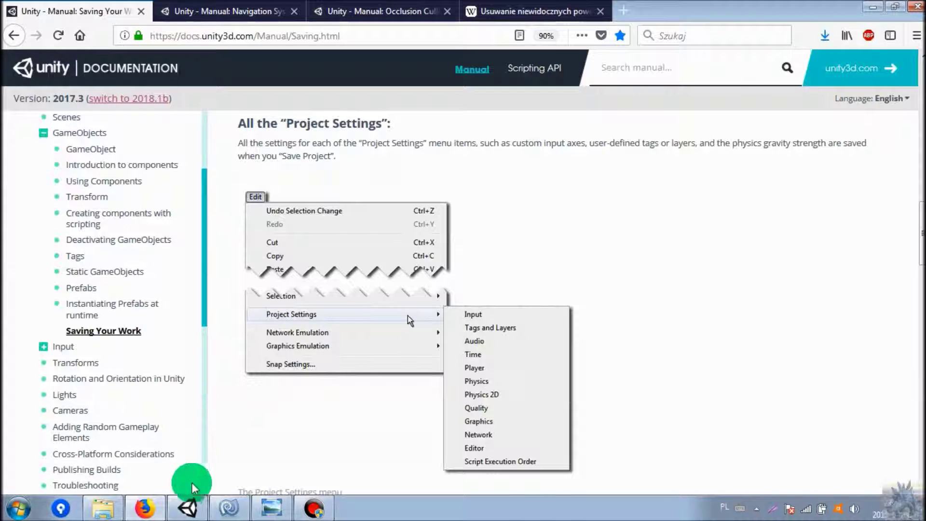
left_click(103, 508)
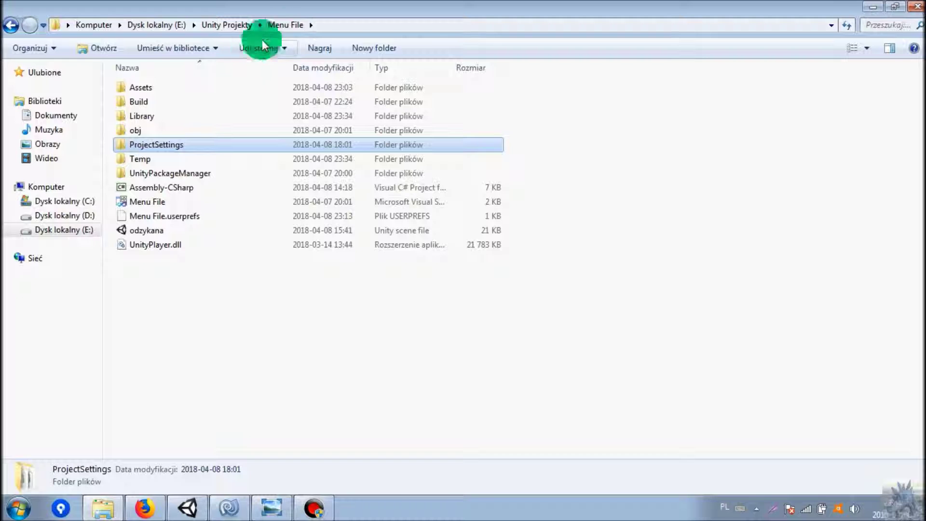
Open the ProjectSettings folder, then scroll the manual to The Build Settings section
double_click(189, 142)
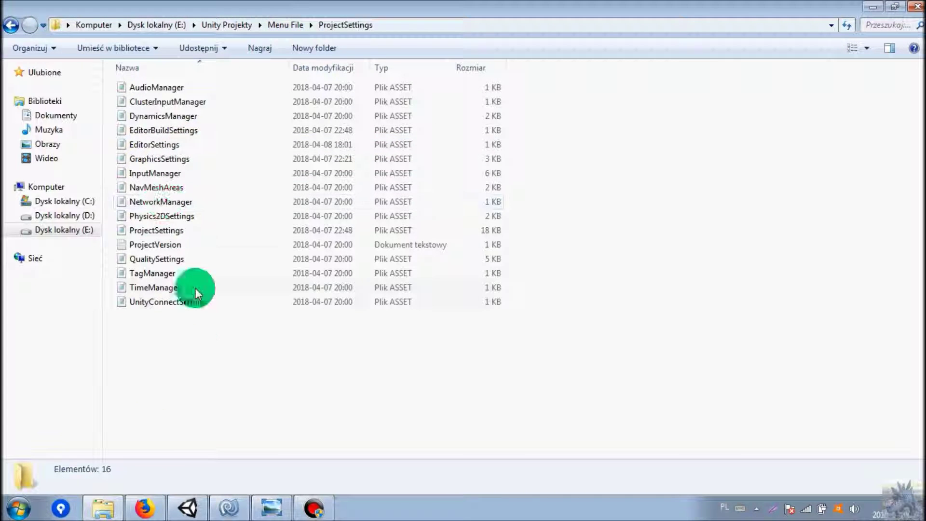
left_click(153, 506)
scroll(427, 246, "down", 4)
scroll(434, 238, "down", 5)
scroll(447, 225, "down", 5)
scroll(488, 215, "up", 2)
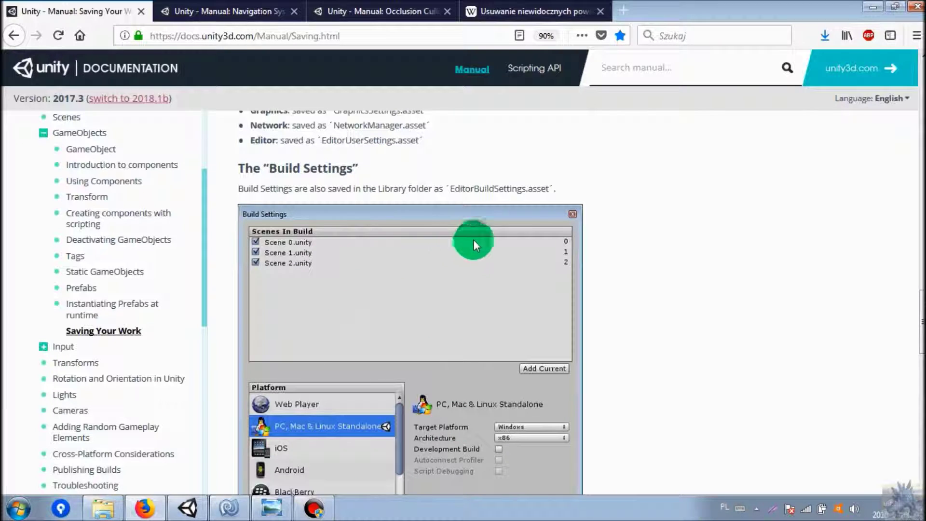
Look at the project's Library folder and its full path, then return to the manual
left_click(104, 507)
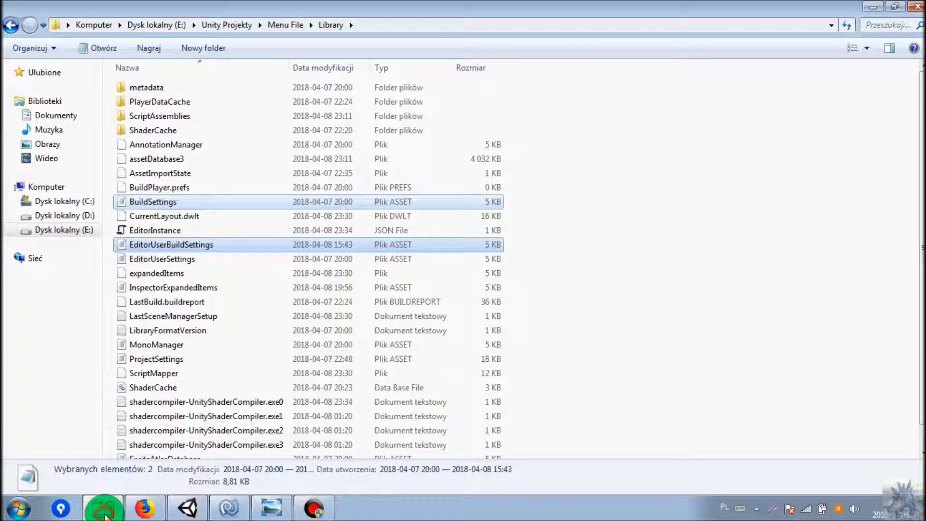
left_click(388, 25)
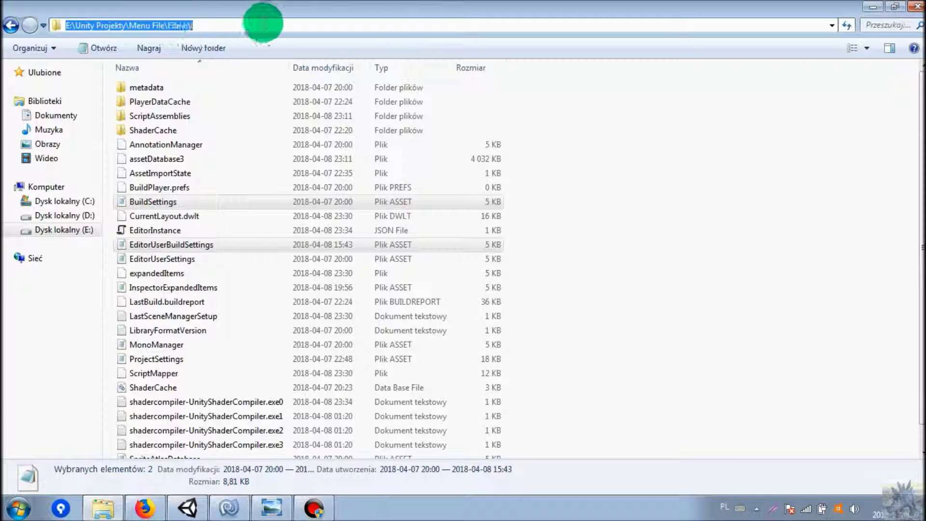
left_click(263, 25)
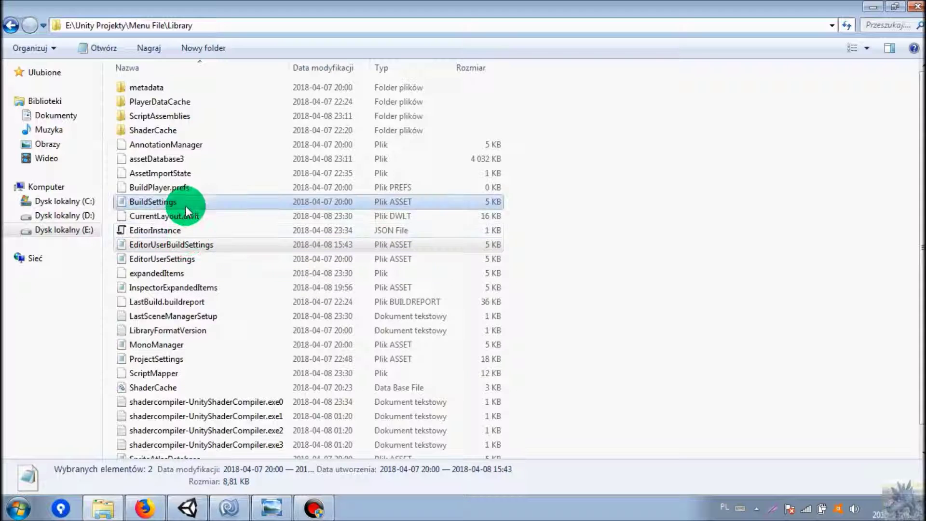
left_click(144, 509)
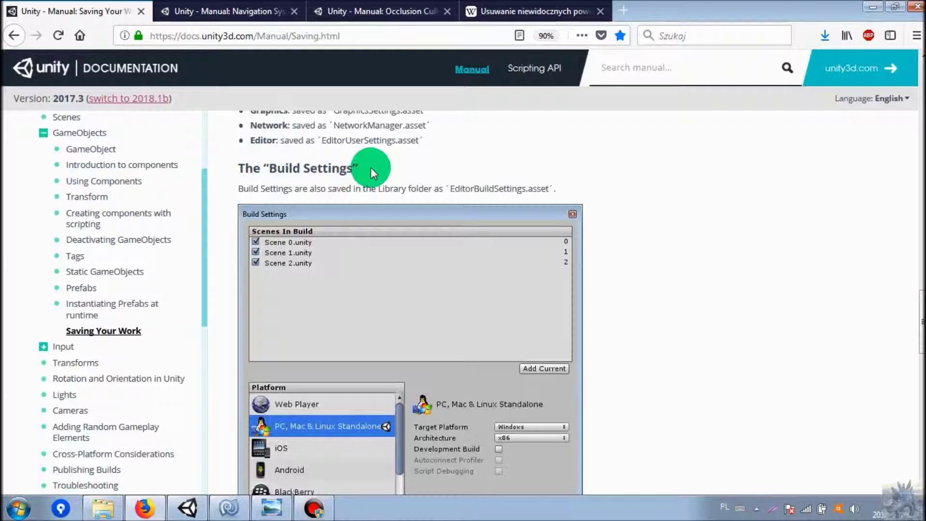
Scroll the manual to 'Changes that are immediately written to disk', then return to the Unity editor
scroll(375, 163, "down", 8)
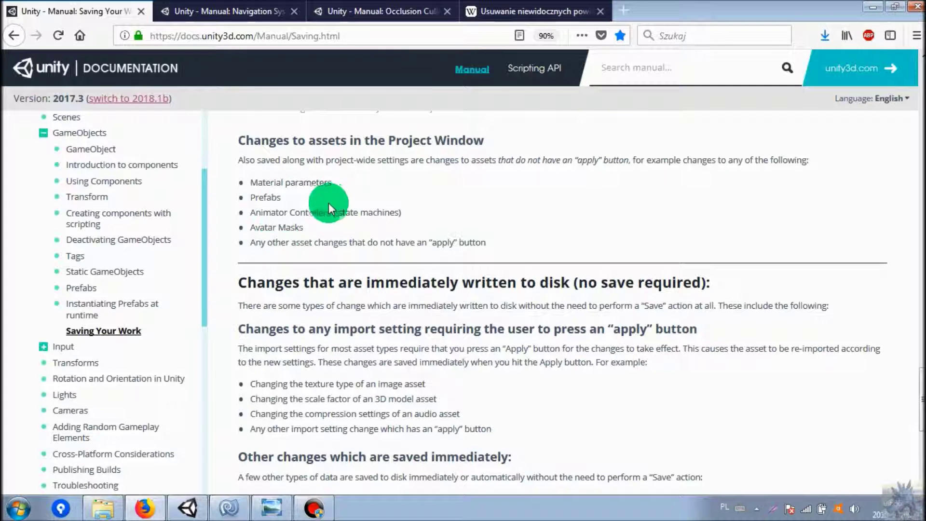
left_click(184, 511)
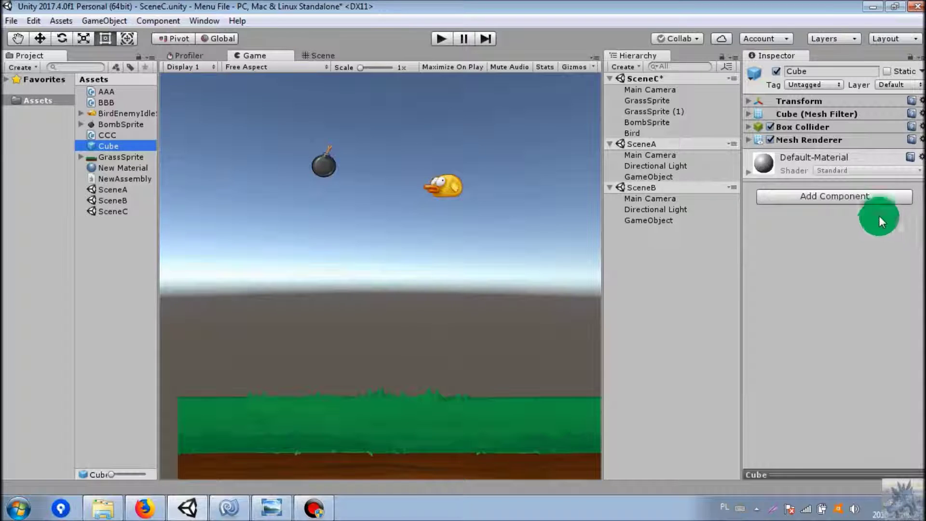
Select New Material, glance at the File menu, then minimize Unity to reveal the manual
left_click(124, 168)
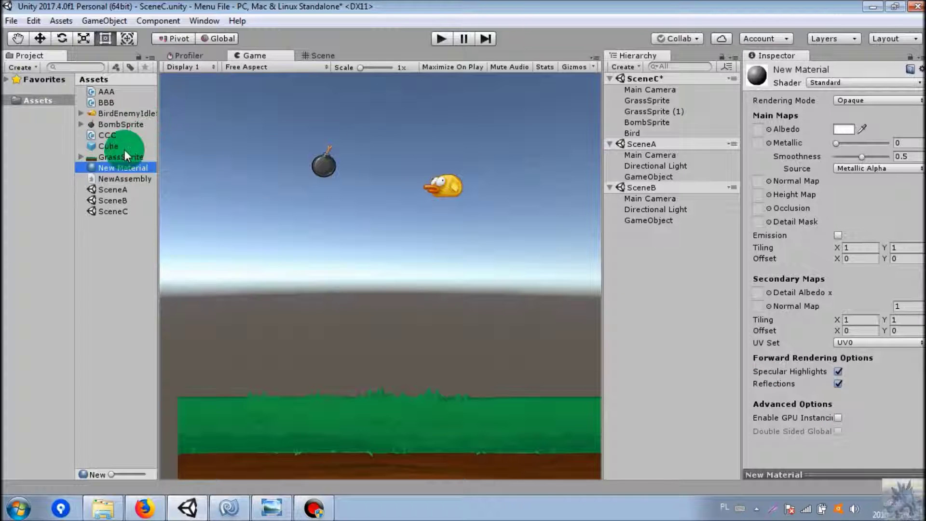
left_click(11, 21)
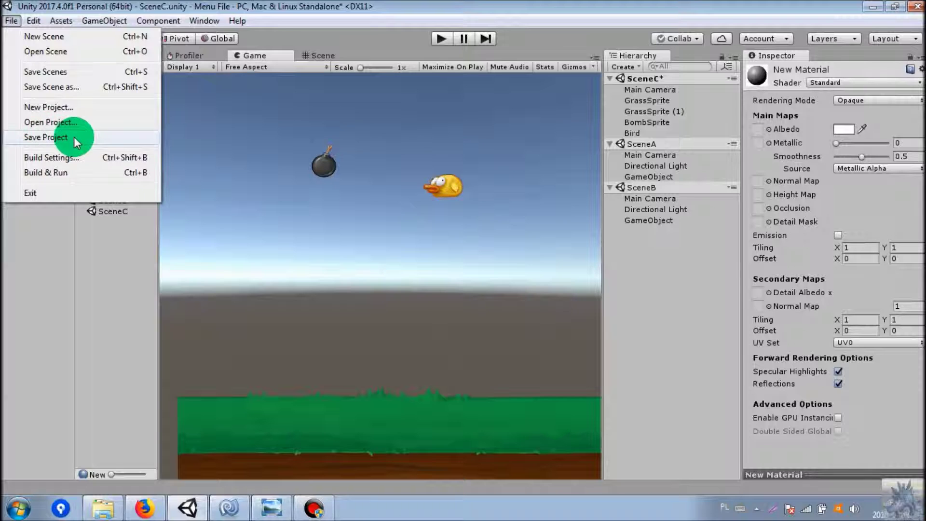
mouse_move(158, 20)
left_click(182, 6)
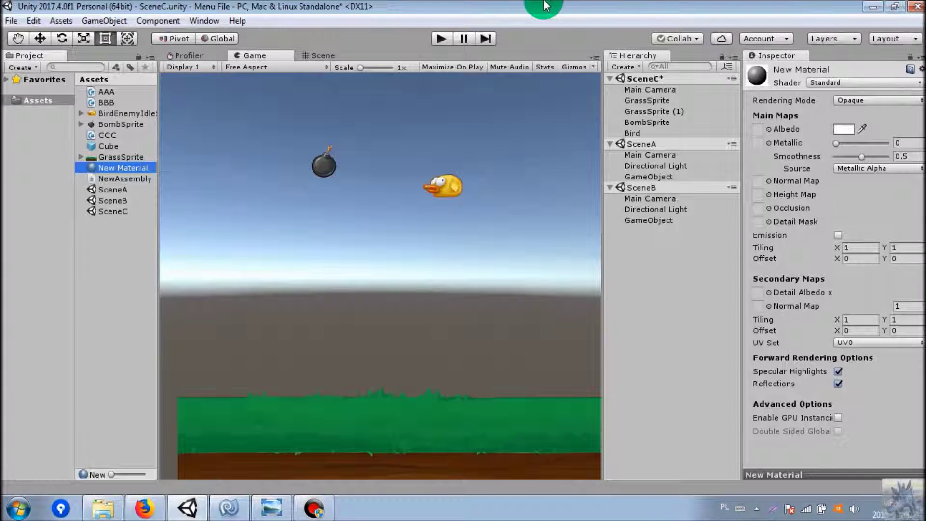
left_click(188, 515)
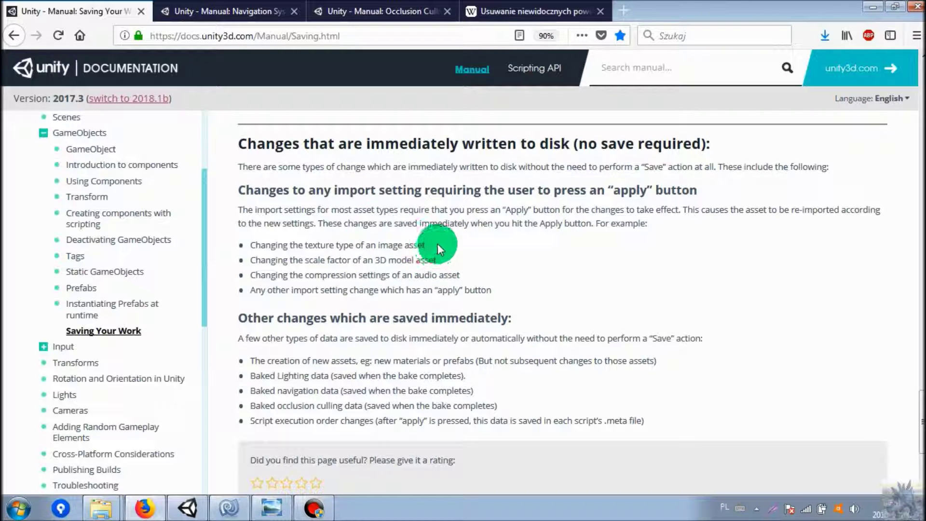
Back in Unity, raise BirdEnemyIdleSprite's Pixels Per Unit from 100 to 103.5 and apply it
left_click(190, 509)
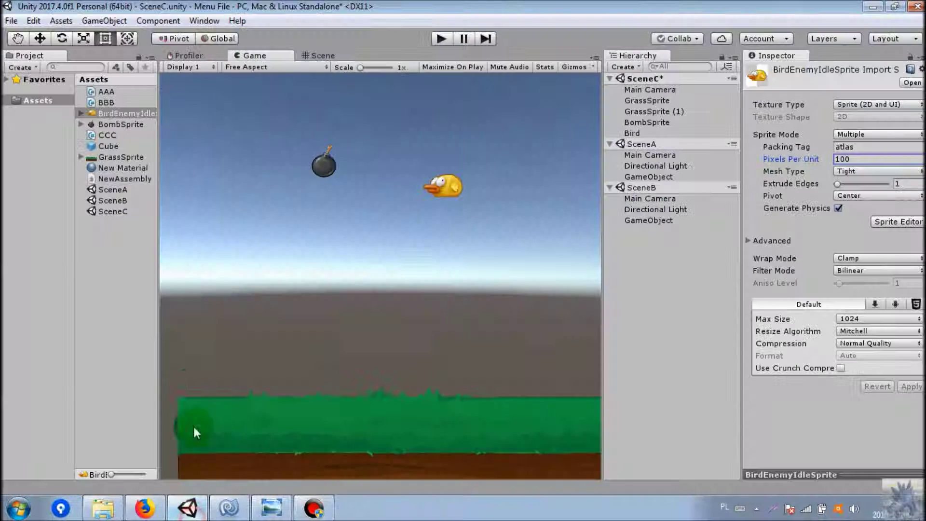
left_click(127, 112)
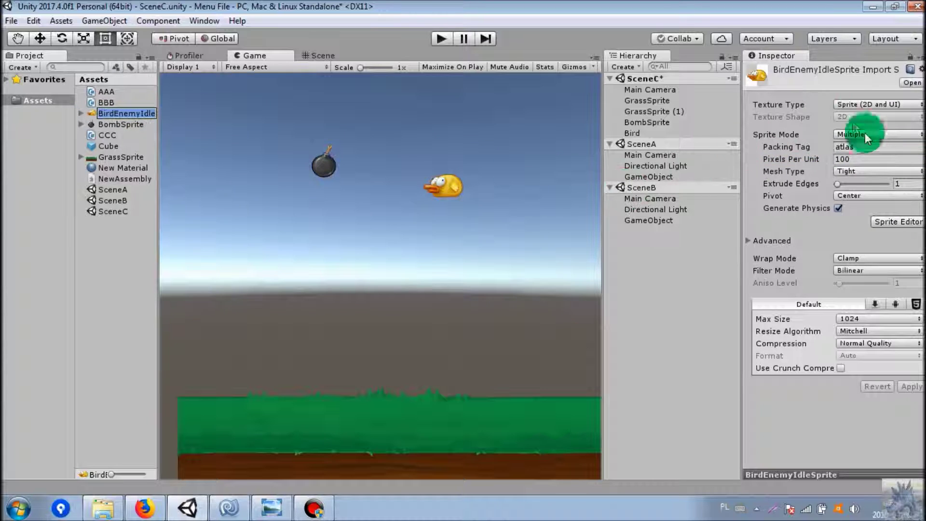
left_click_drag(790, 160, 796, 161)
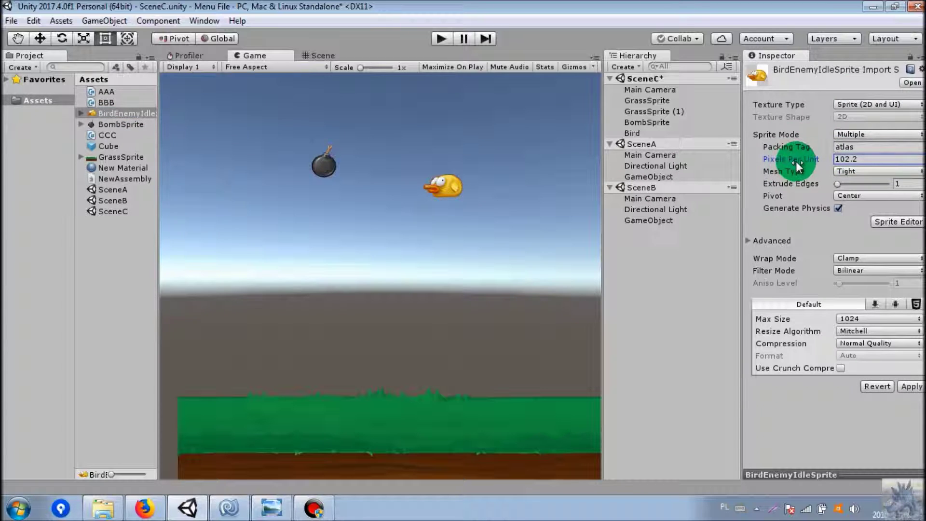
left_click(901, 386)
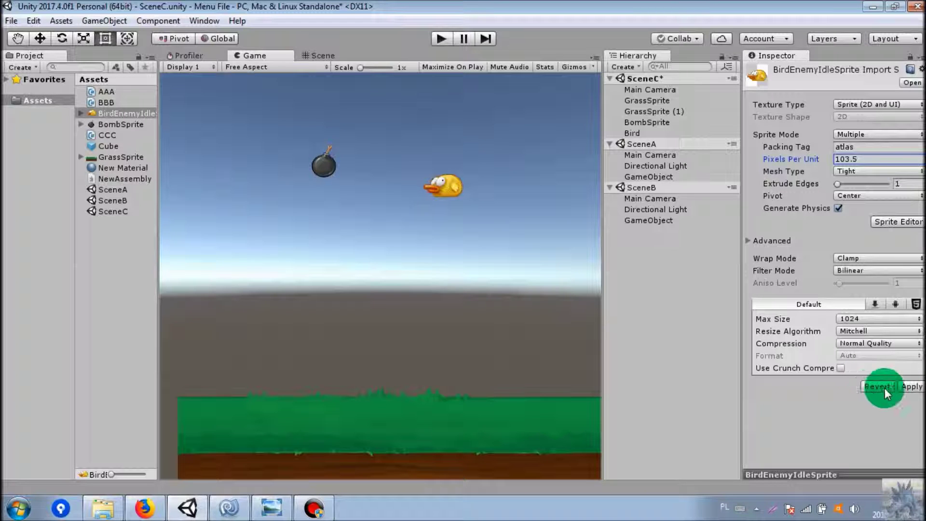
left_click(907, 391)
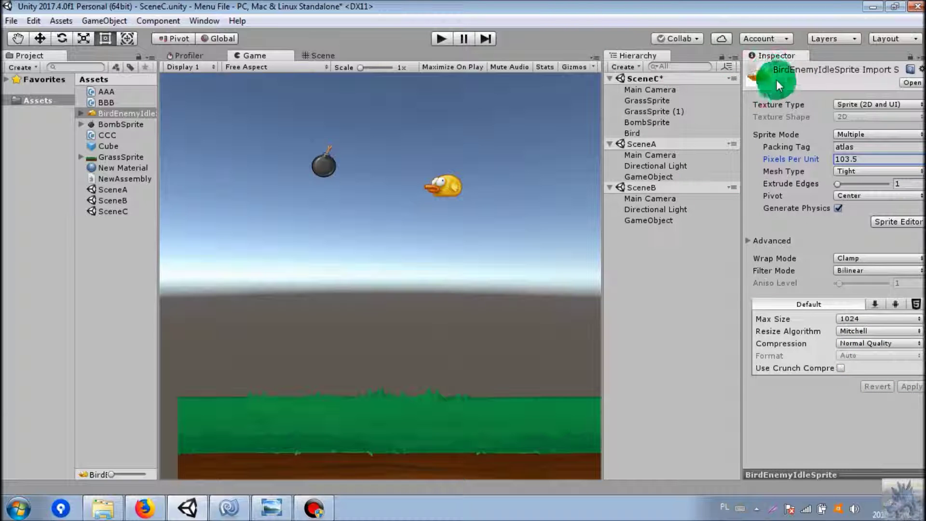
left_click(105, 179)
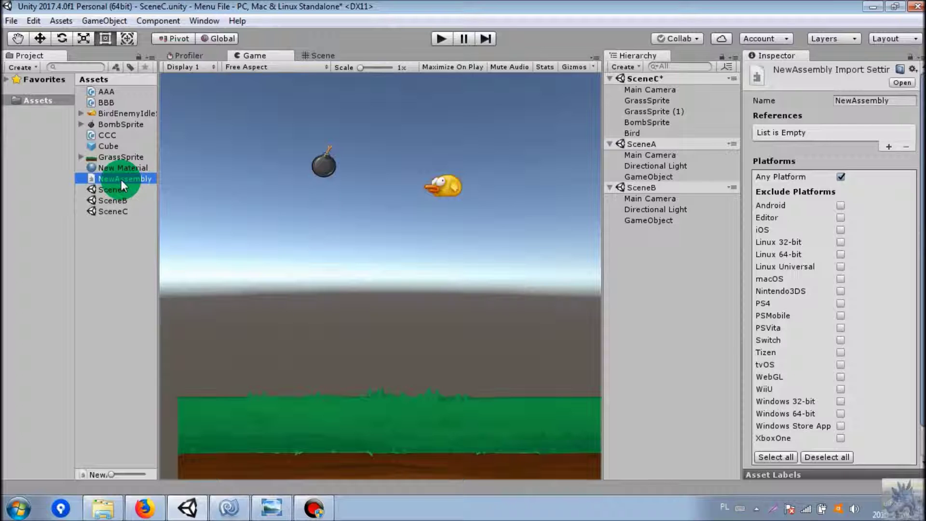
Exclude Tizen from NewAssembly's platforms and apply the change
scroll(849, 251, "down", 2)
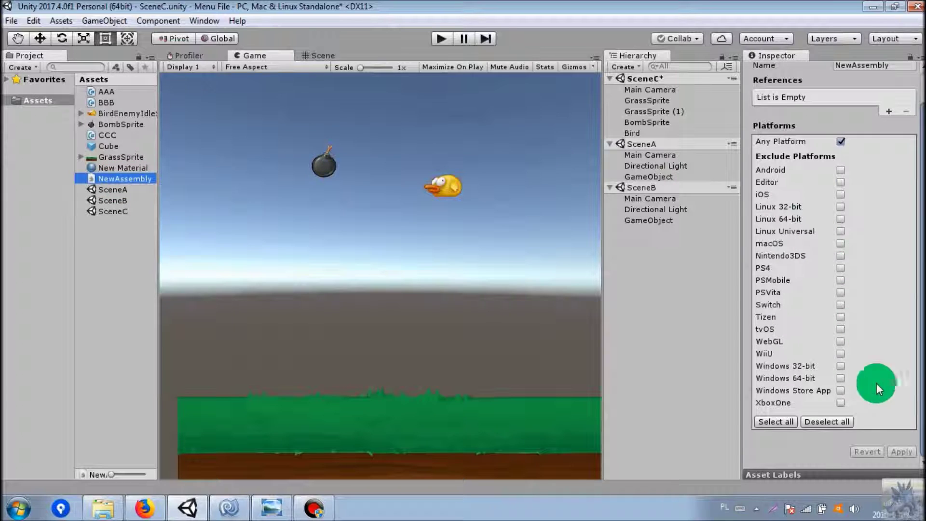
left_click(841, 317)
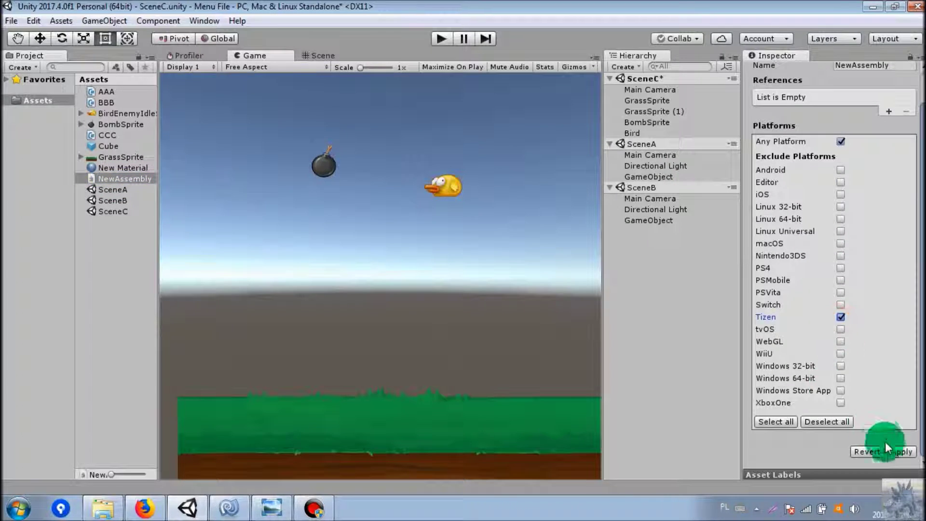
left_click(897, 453)
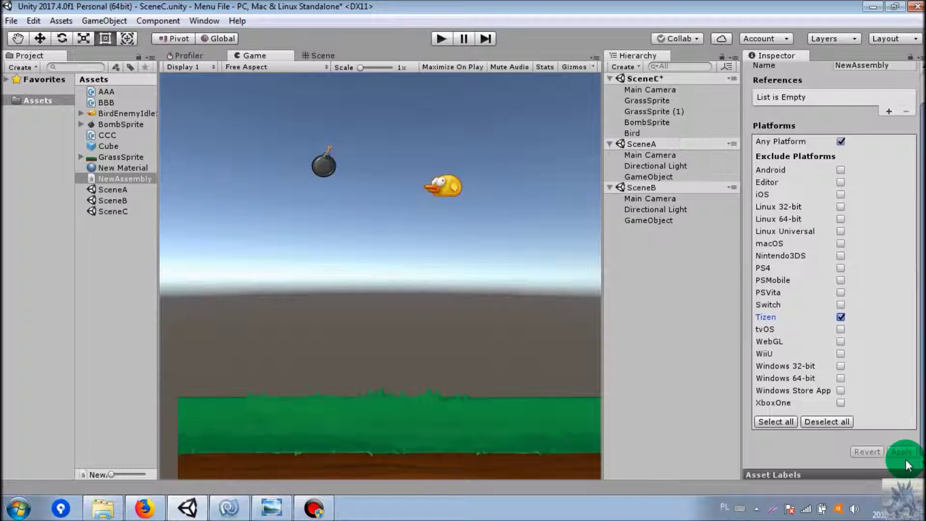
Also tick PSMobile, Linux Universal and iOS, then return to the Saving Your Work manual
left_click(841, 279)
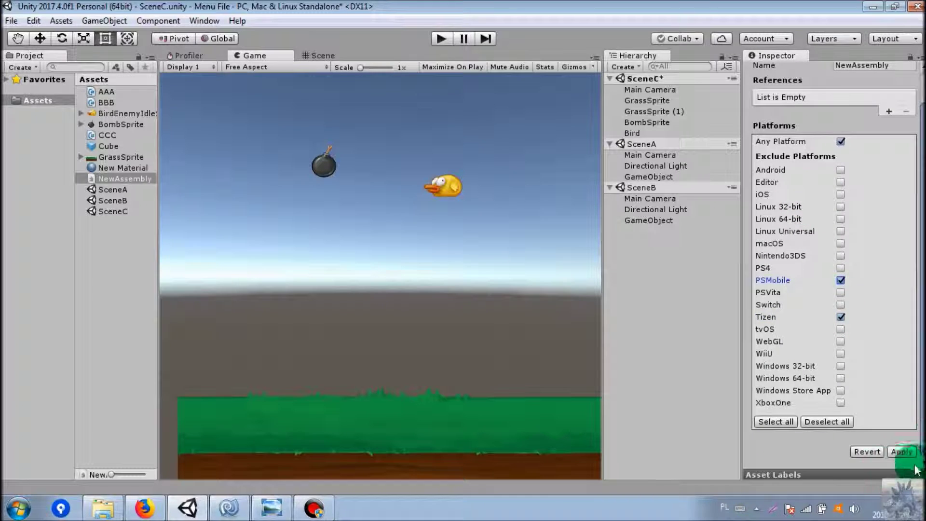
left_click(840, 232)
left_click(839, 195)
left_click(145, 506)
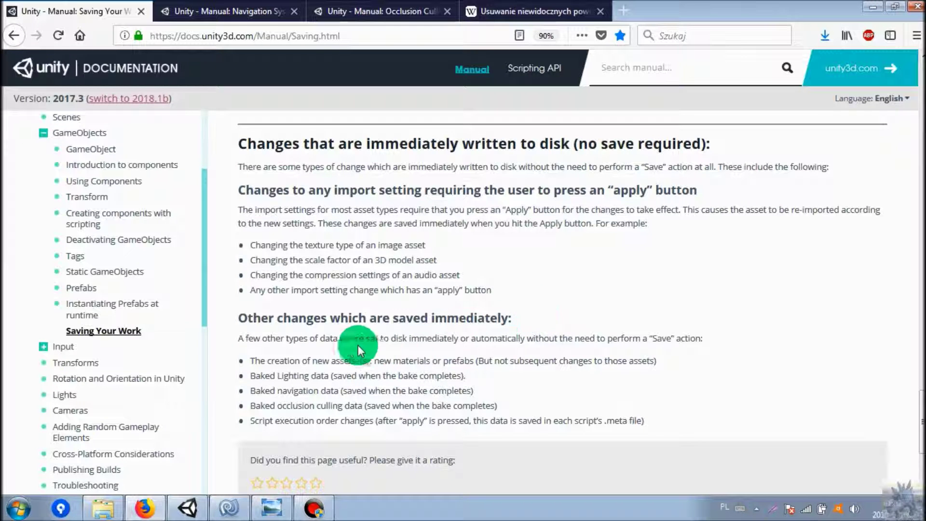
Create a material named New Material 1 in the Assets folder, then return to the Saving Your Work manual page
left_click(192, 499)
right_click(118, 253)
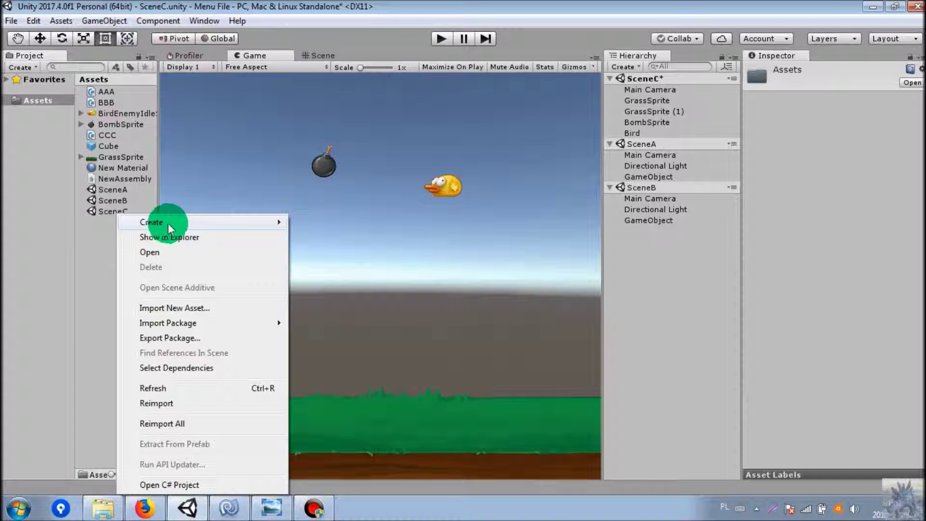
mouse_move(169, 222)
left_click(361, 209)
key("Return")
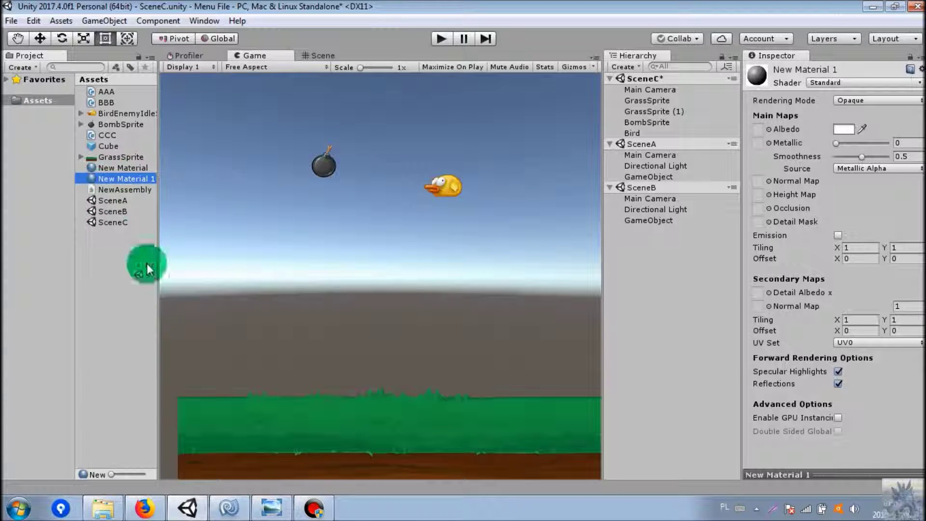
left_click(144, 508)
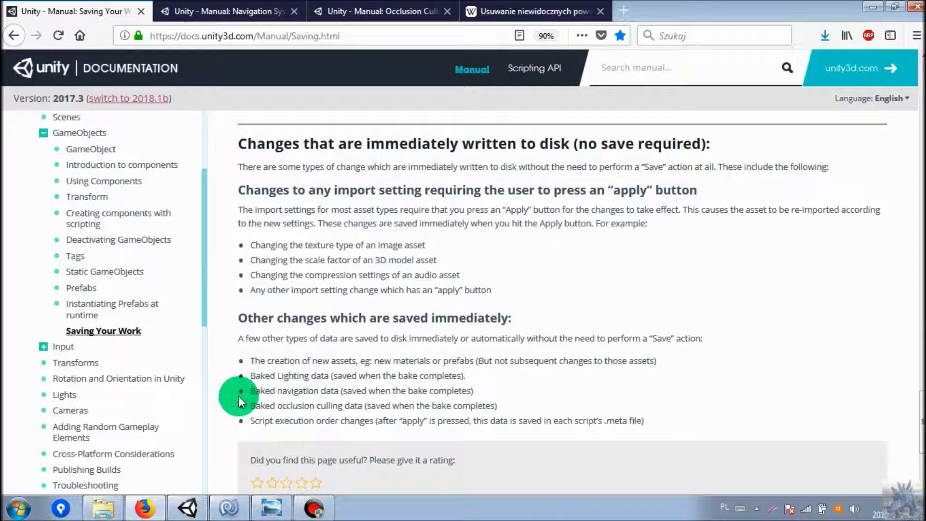
Glance at the Navigation System page, back to Saving Your Work, then open the Usuwanie niewidocznych powierzchni article
left_click(221, 14)
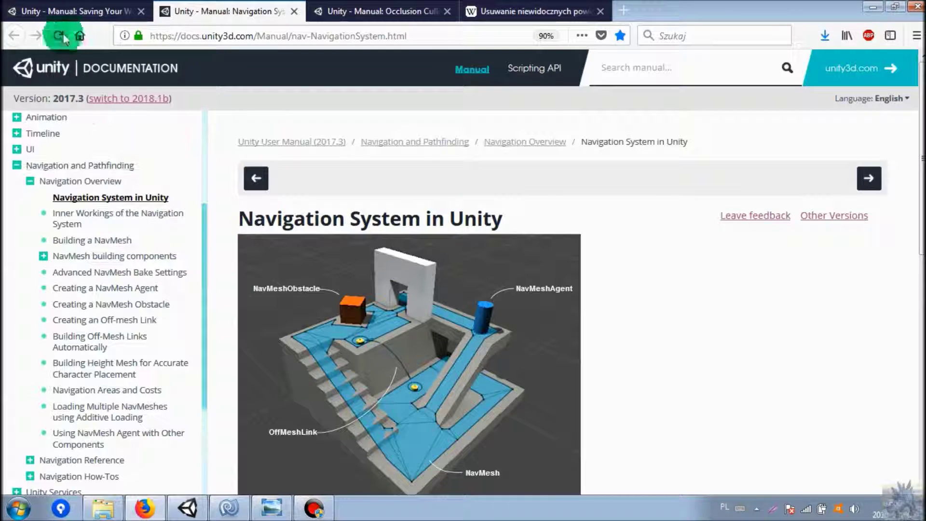
left_click(61, 11)
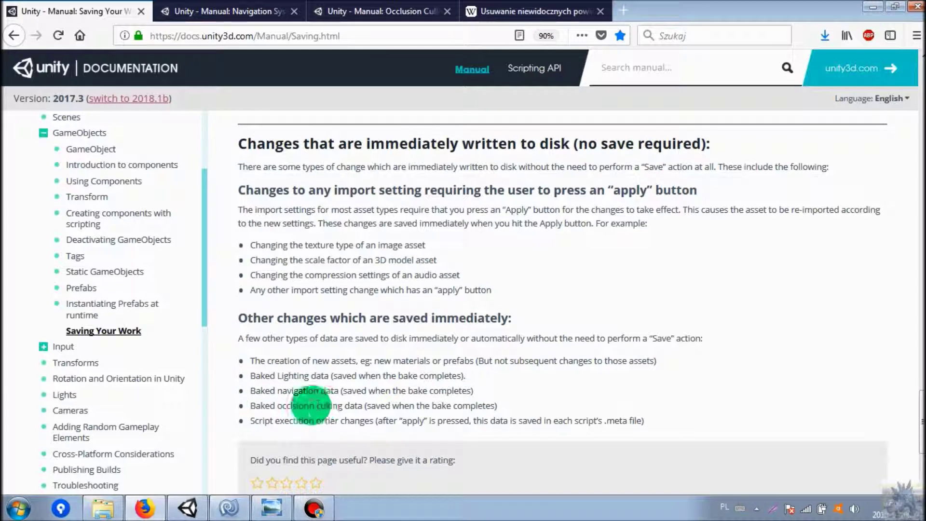
left_click(487, 11)
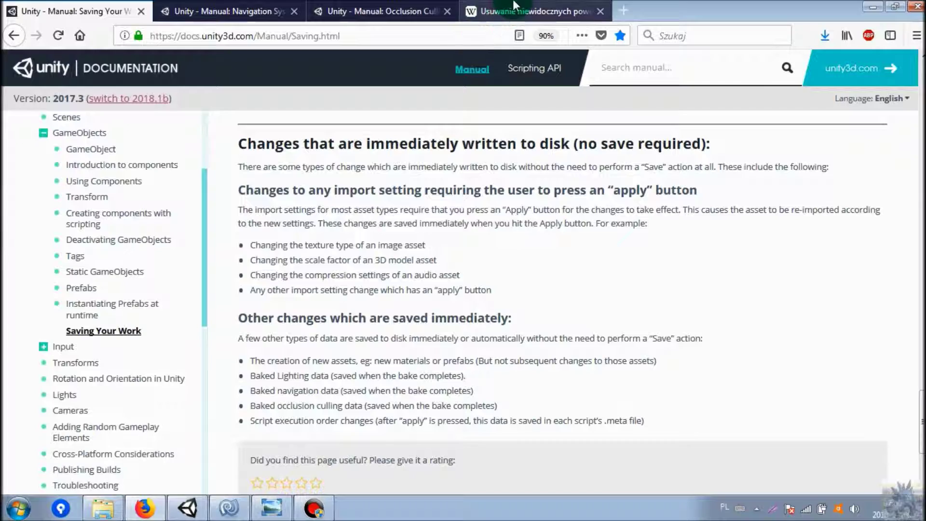
Scroll the Wikipedia article to the frustum culling diagram, then switch to the Occlusion Culling manual page
scroll(412, 261, "down", 5)
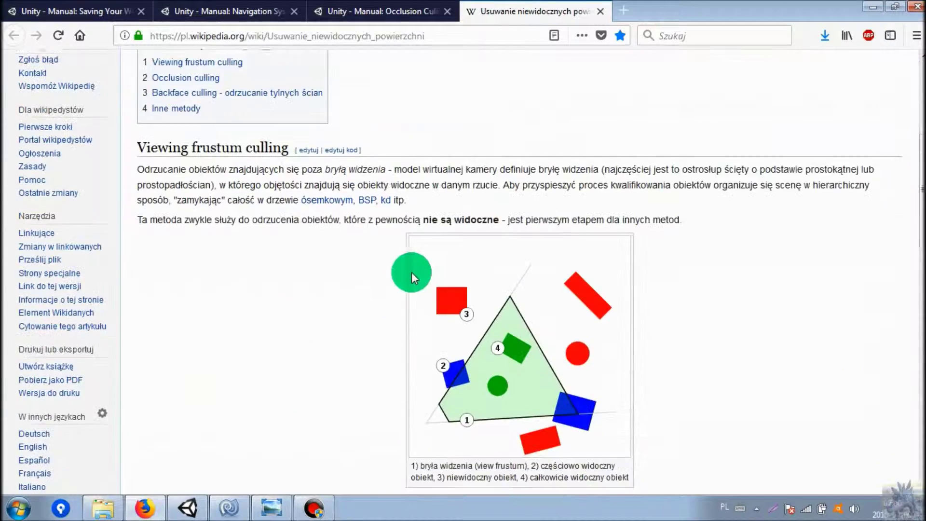
scroll(627, 265, "down", 2)
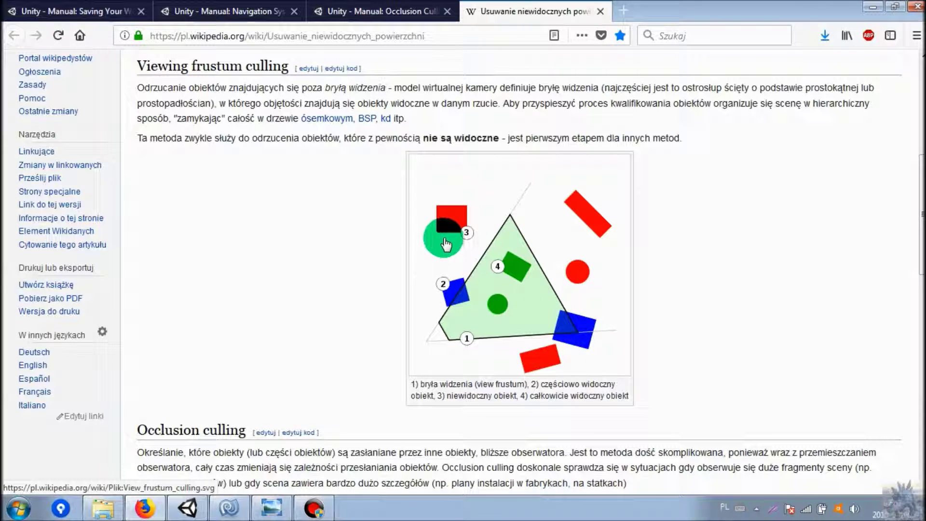
left_click(388, 6)
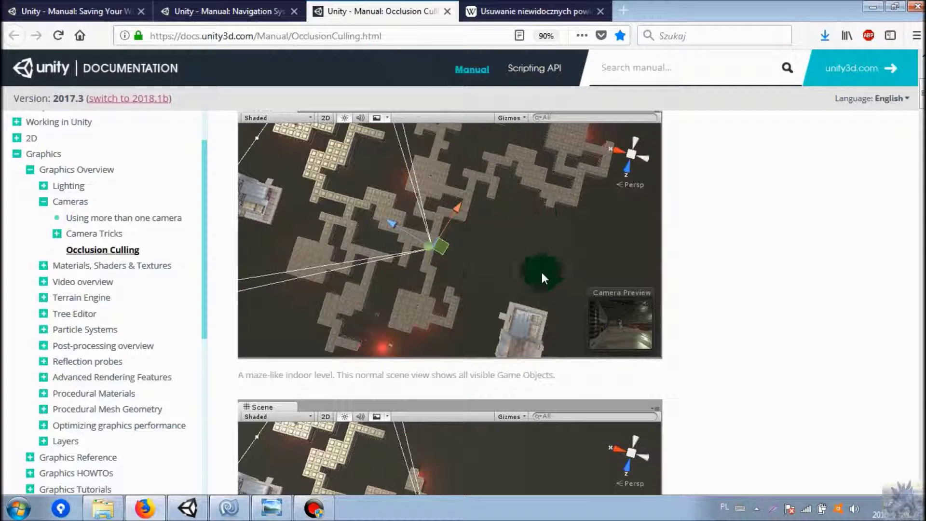
Compare the Occlusion Culling manual's scene images, then return to the Wikipedia Occlusion culling section
scroll(447, 282, "up", 2)
scroll(447, 249, "down", 2)
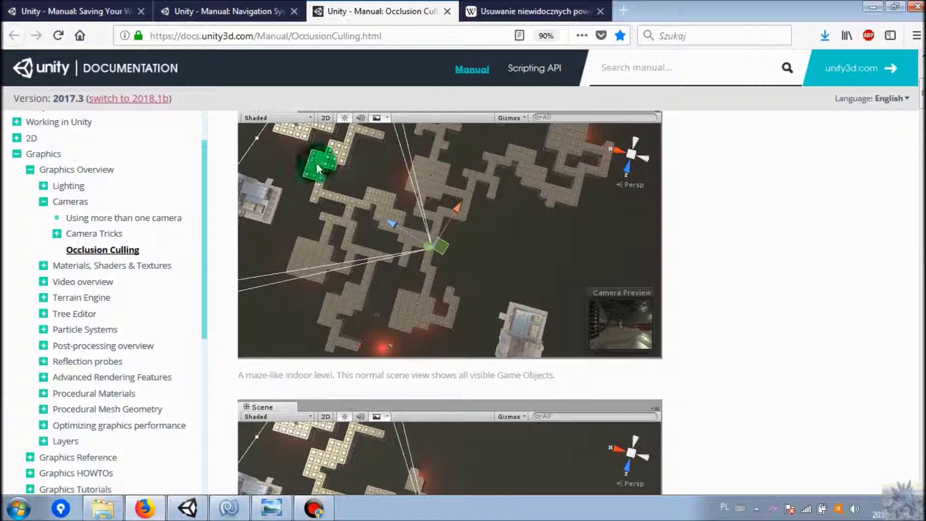
scroll(489, 171, "down", 5)
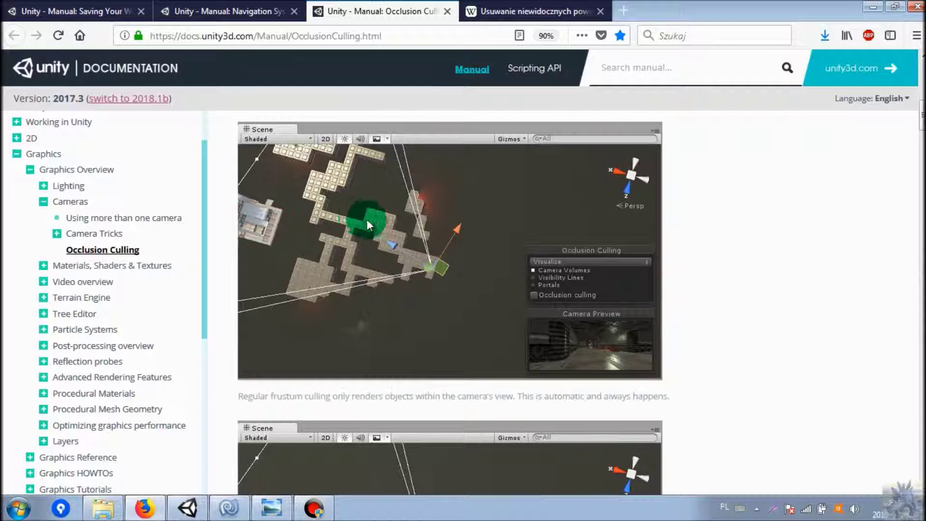
scroll(362, 226, "up", 4)
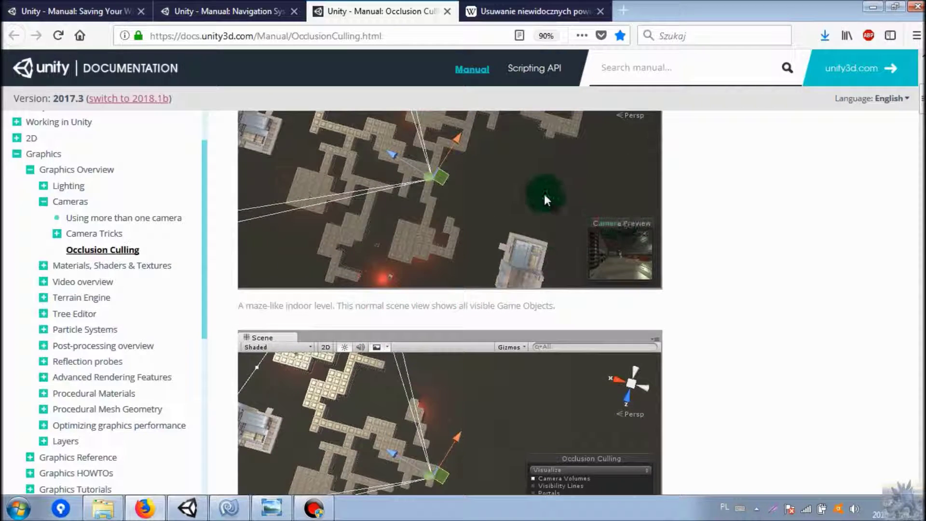
scroll(551, 215, "up", 3)
scroll(492, 236, "down", 5)
scroll(481, 244, "down", 2)
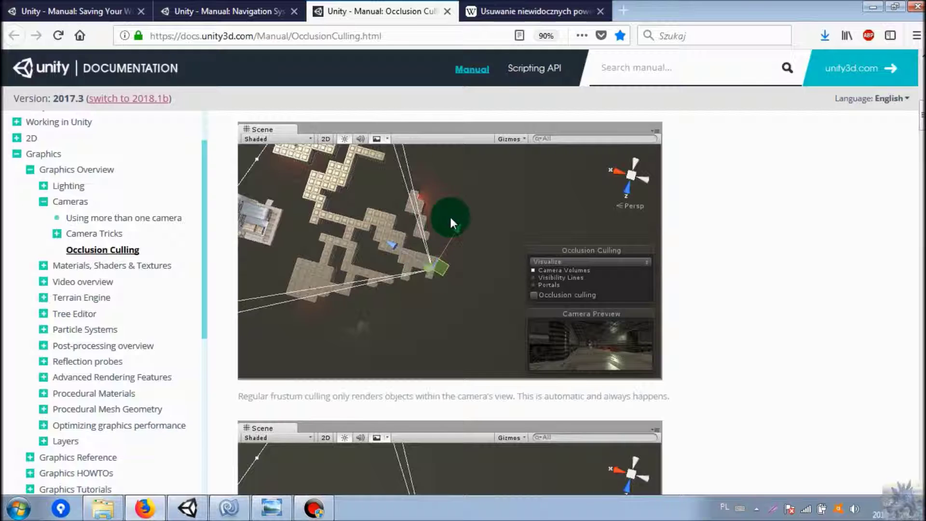
left_click(520, 6)
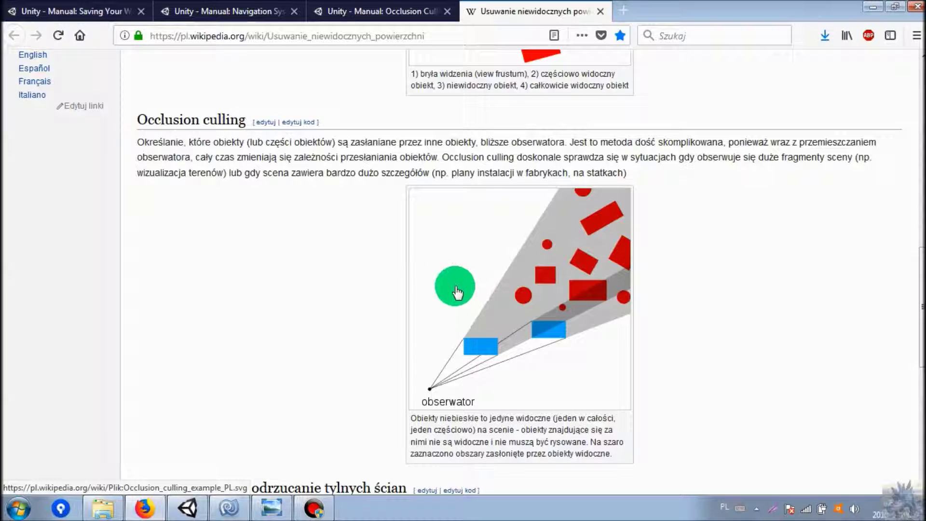
View the manual image with Occlusion culling ticked, then go back to the Saving Your Work page
left_click(362, 24)
scroll(440, 205, "down", 3)
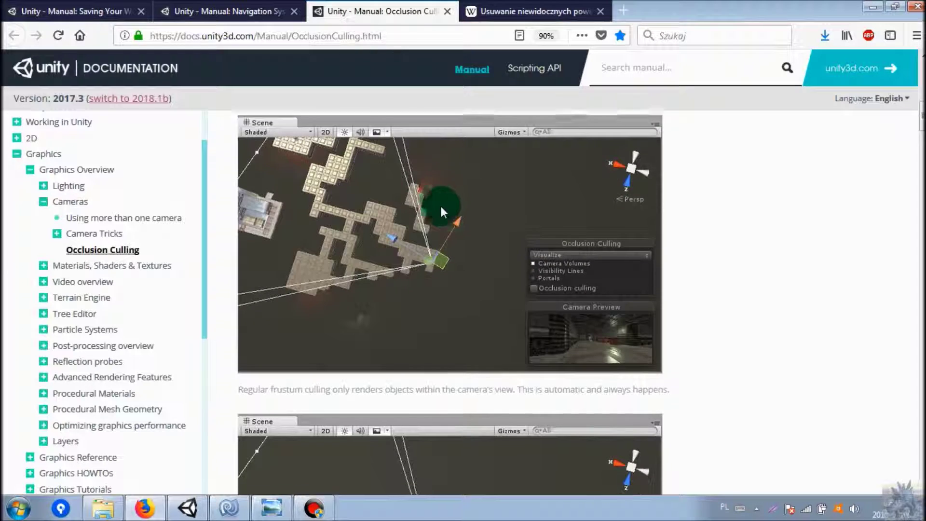
scroll(443, 206, "down", 3)
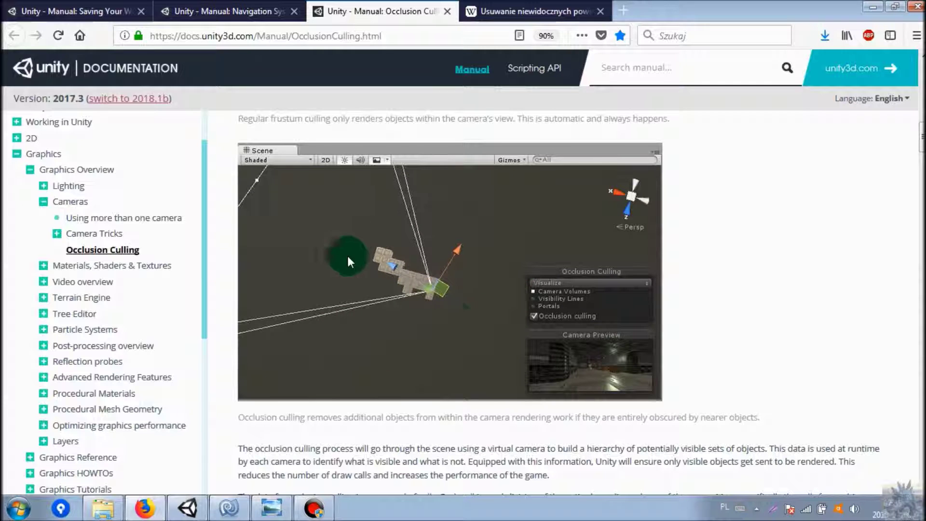
scroll(434, 276, "up", 3)
scroll(410, 282, "up", 4)
scroll(391, 289, "up", 2)
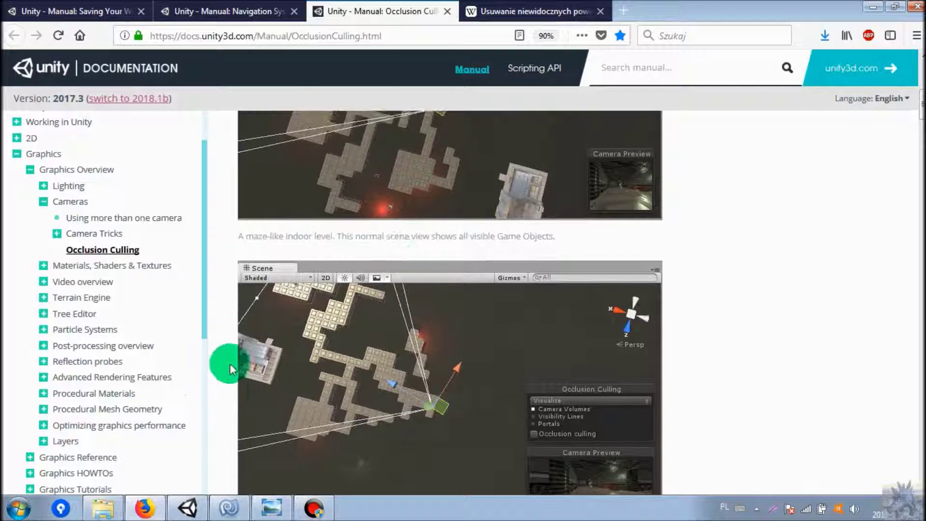
scroll(352, 308, "down", 1)
scroll(325, 314, "down", 3)
scroll(327, 303, "down", 3)
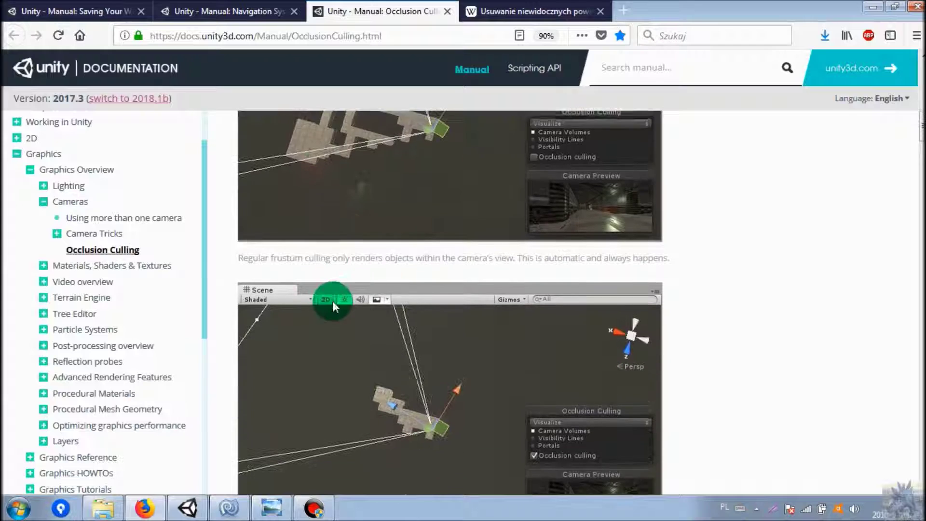
scroll(377, 333, "down", 1)
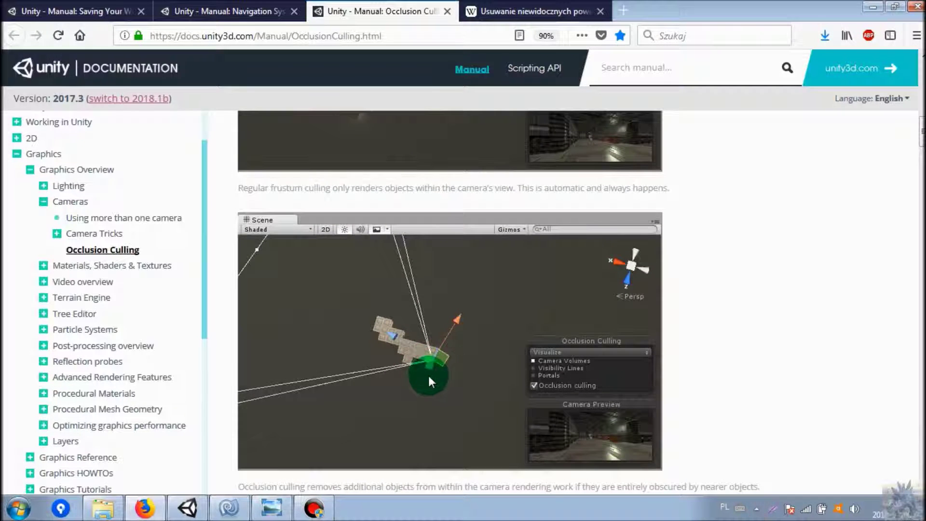
left_click(106, 10)
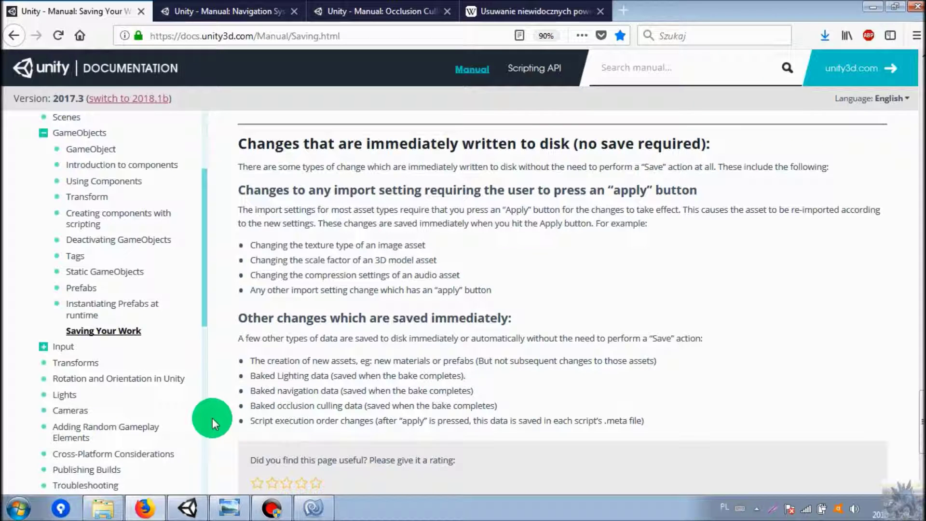
Try reordering the CCC and BBB script components on the GameObject in the Inspector
left_click(187, 507)
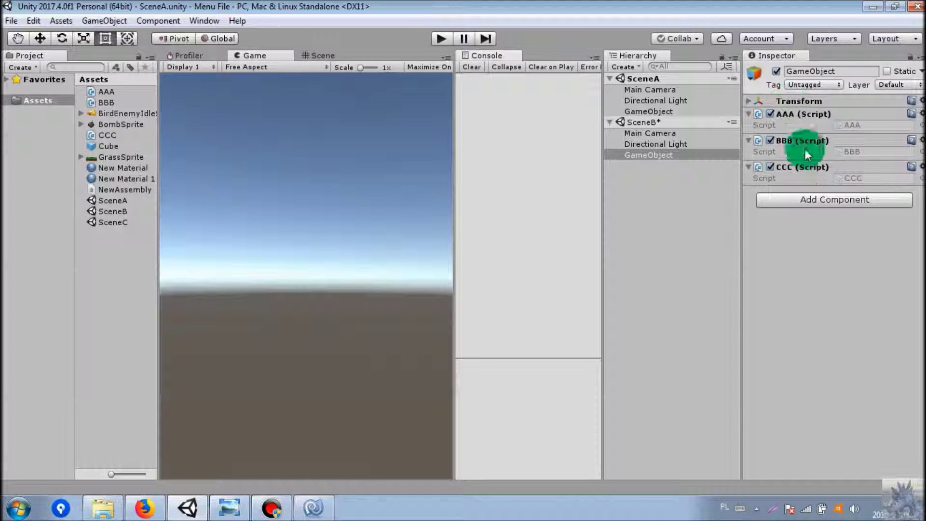
mouse_move(806, 161)
left_mouse_down()
mouse_move(780, 129)
mouse_move(739, 117)
mouse_move(760, 139)
left_mouse_up()
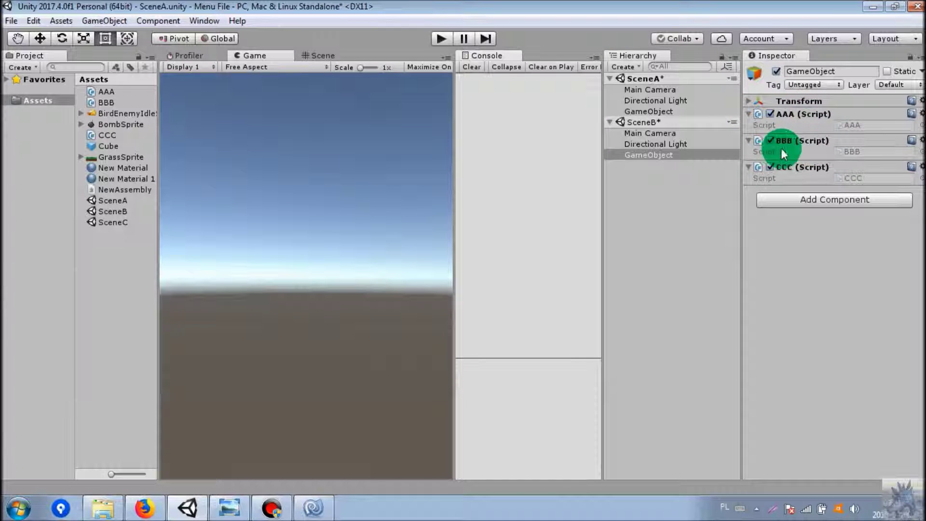
left_click_drag(795, 141, 789, 177)
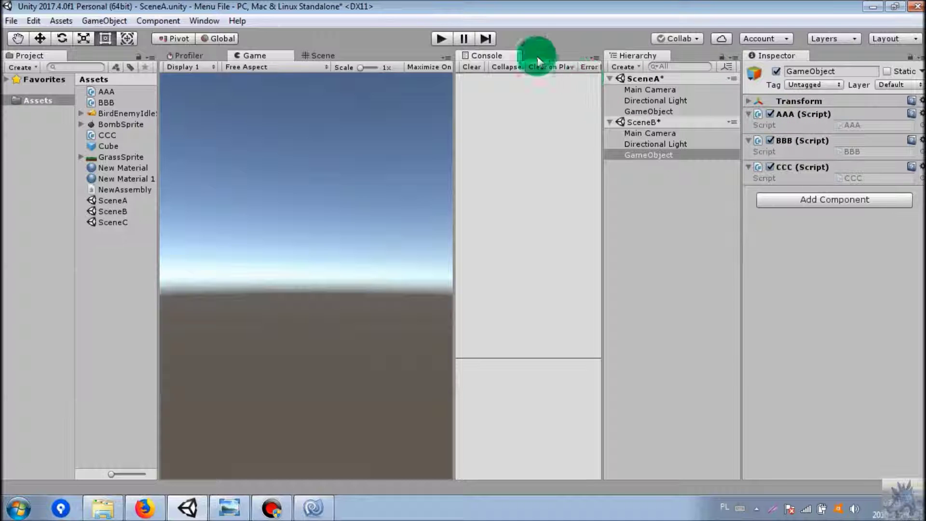
Play and stop the scene to check the AAA, BBB, CCC log order, then clear the Console
left_click(437, 38)
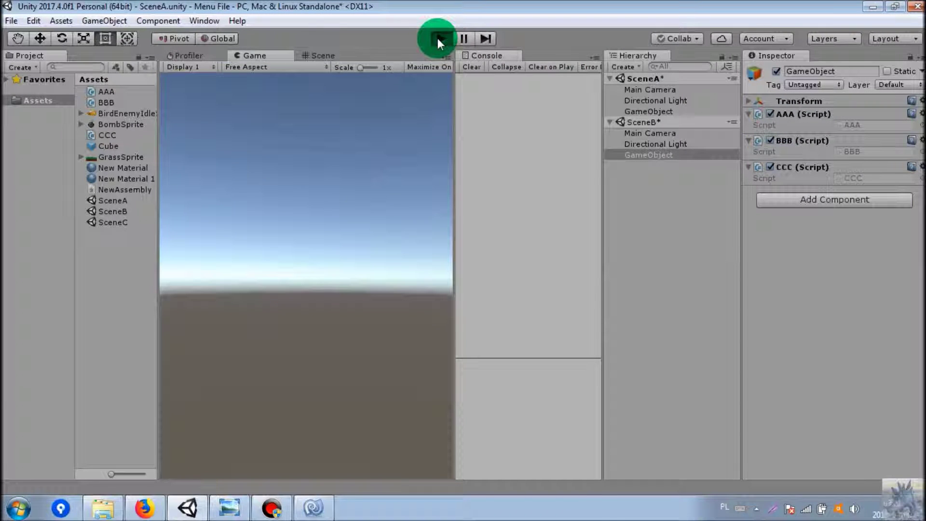
left_click(438, 39)
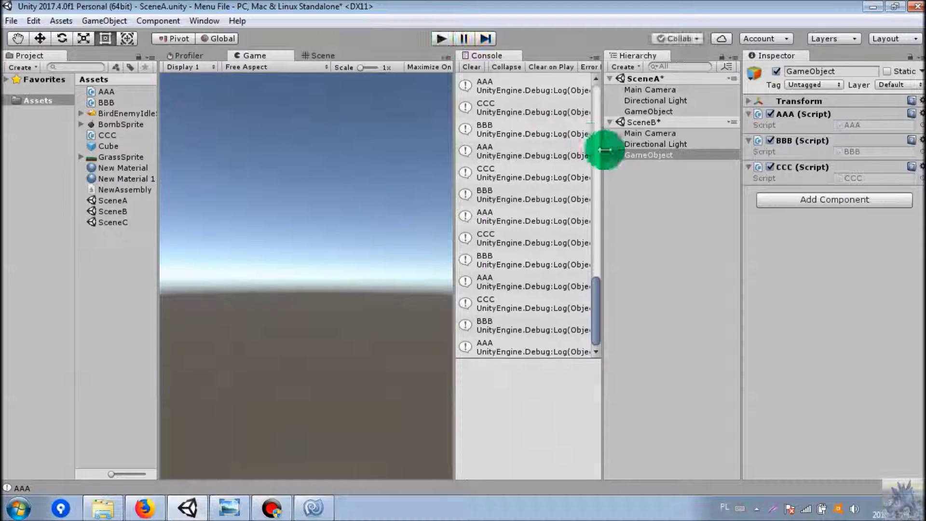
left_click(598, 118)
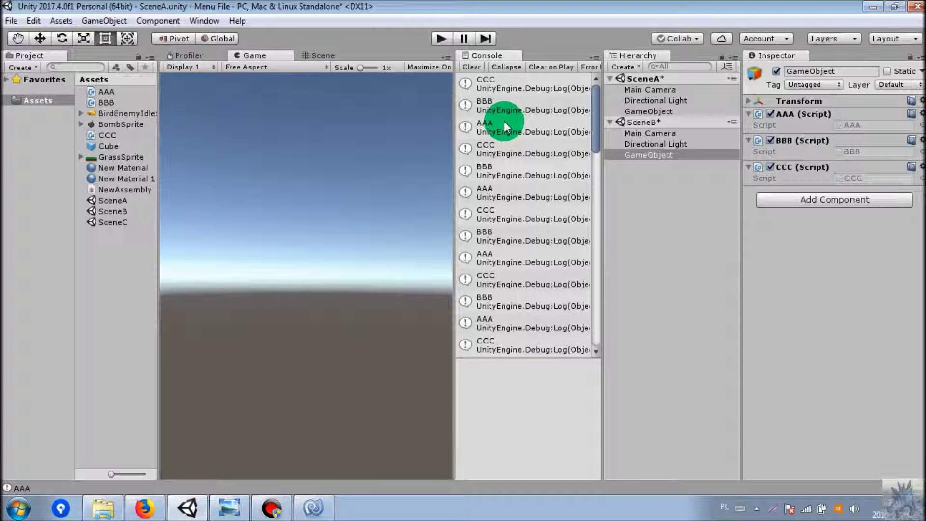
left_click(468, 67)
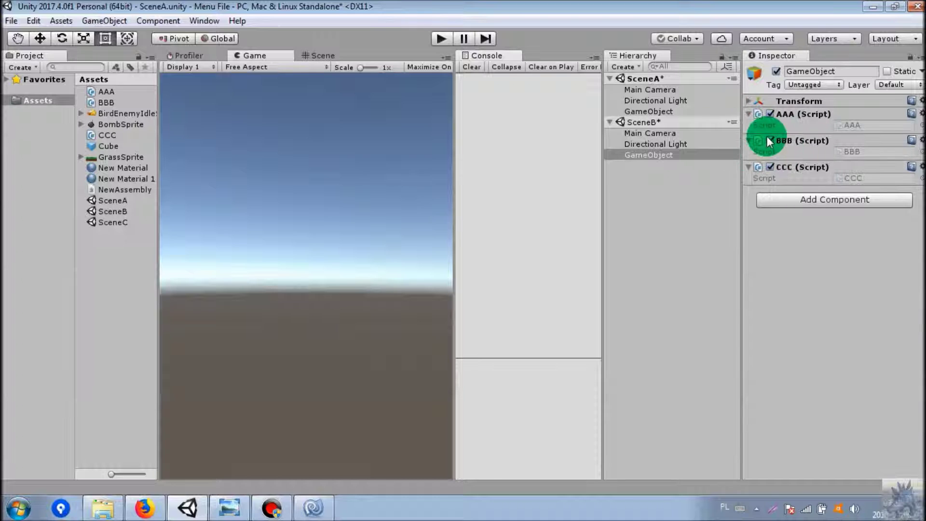
From the AAA script, open Script Execution Order and add AAA before Default Time at -100
left_click(99, 91)
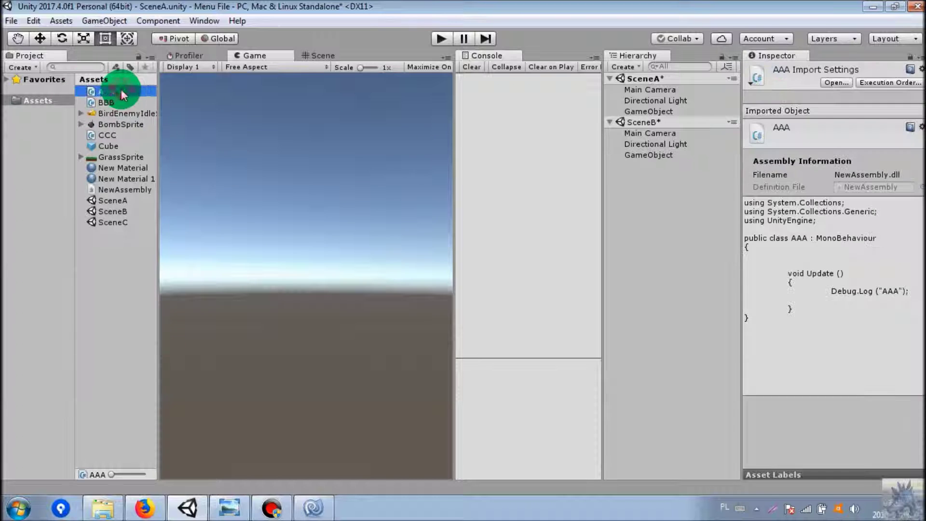
left_click(871, 83)
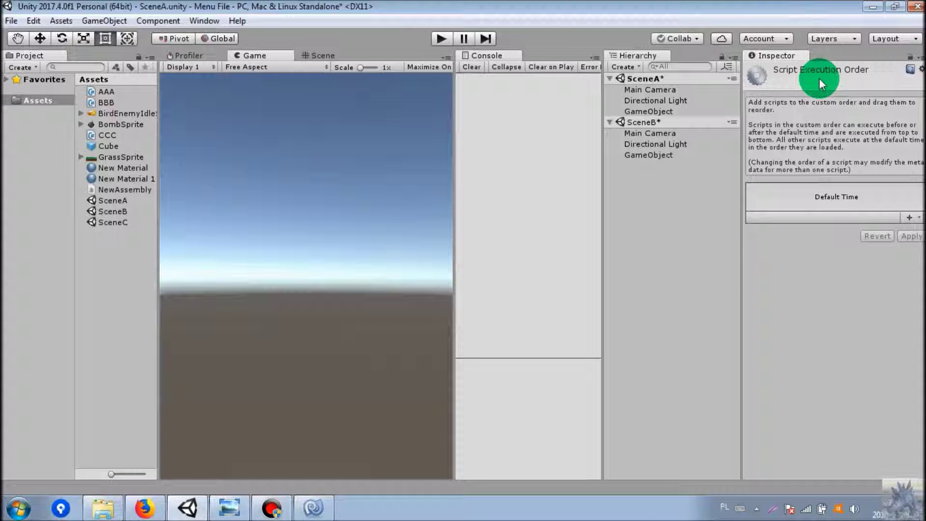
left_click(915, 221)
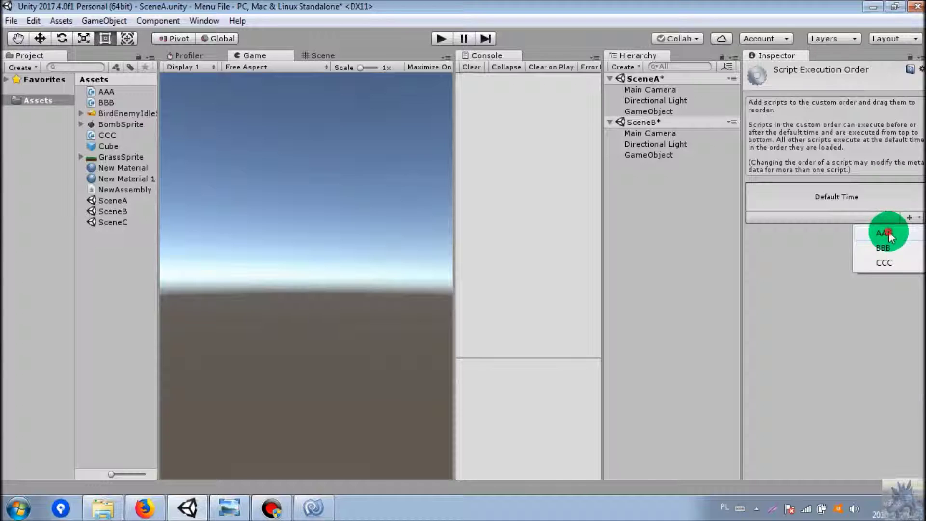
left_click(880, 234)
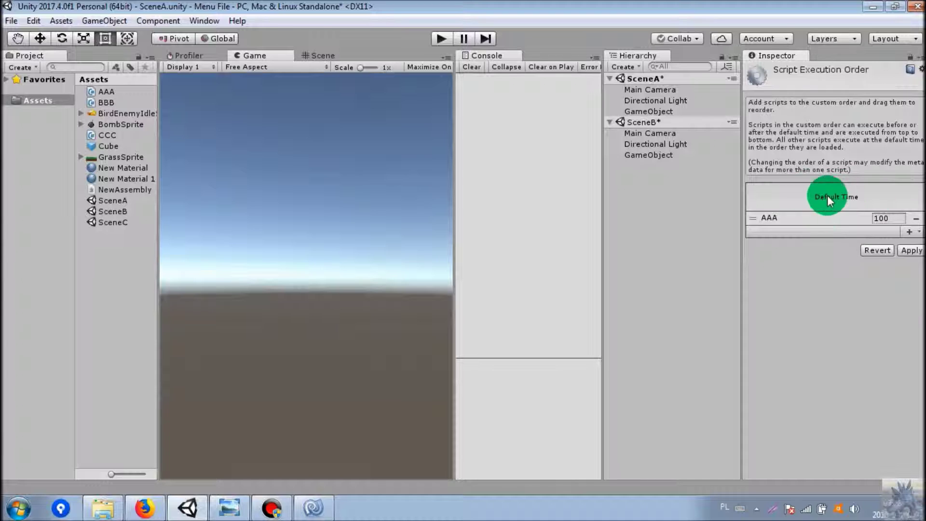
left_click_drag(820, 219, 820, 187)
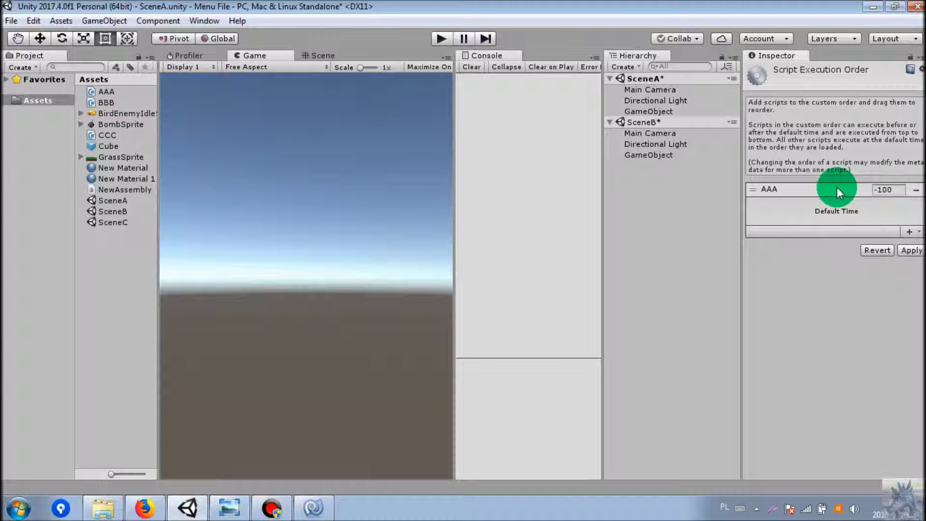
Add BBB at -50 after AAA, apply the order, and show the AAA script's files in Explorer
left_click(908, 231)
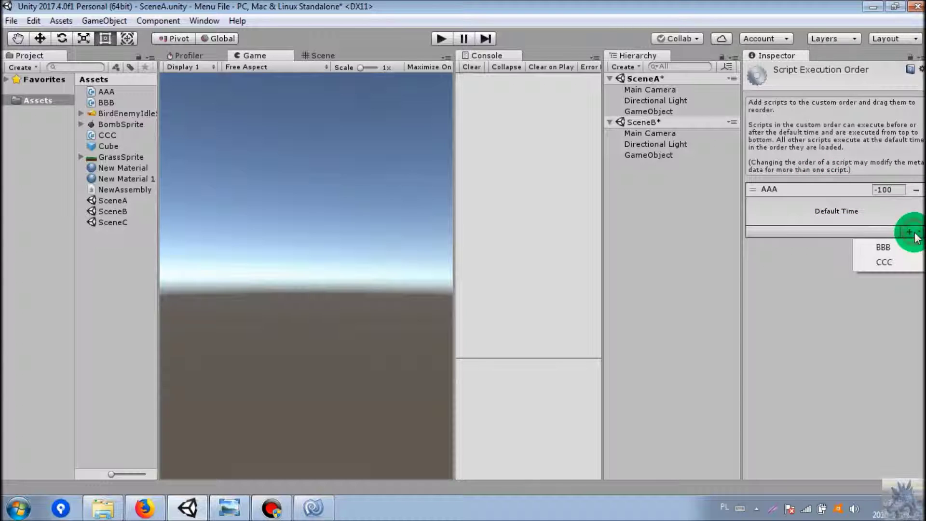
left_click(877, 247)
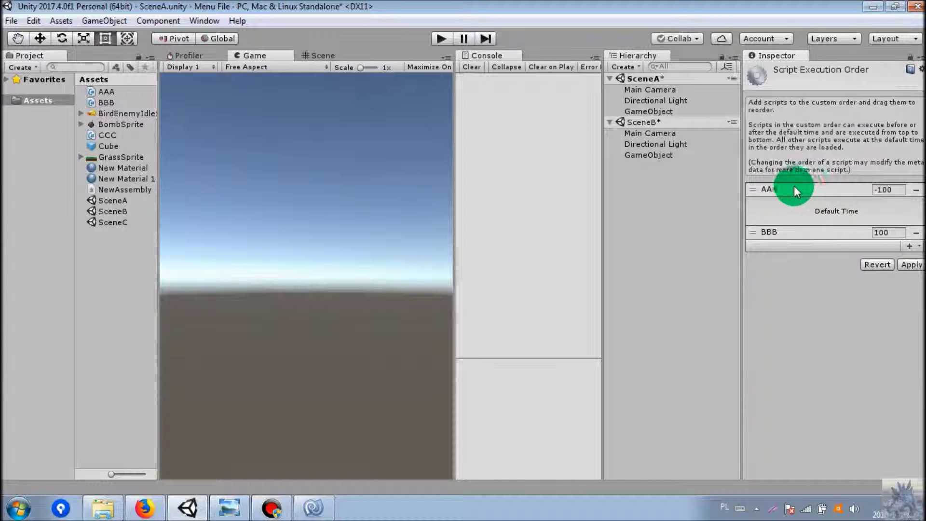
left_click_drag(787, 234, 794, 203)
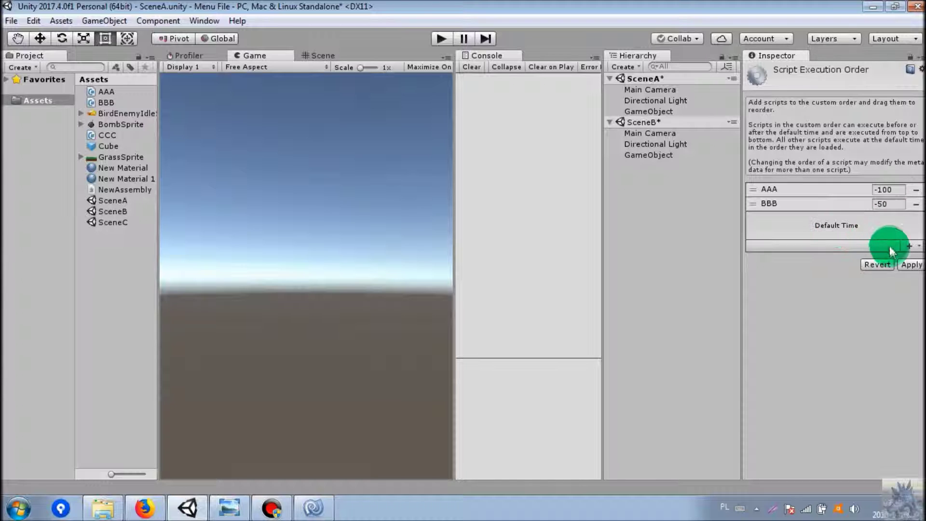
left_click(905, 266)
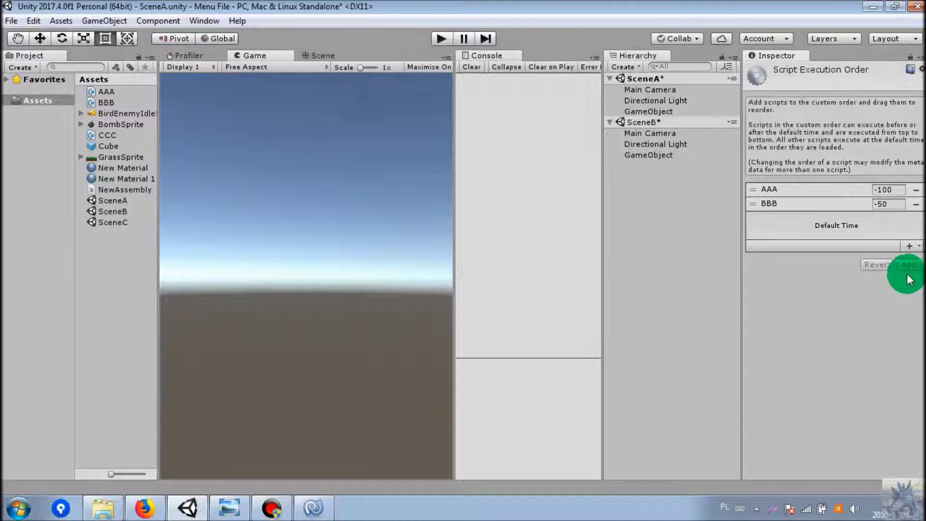
right_click(112, 91)
left_click(167, 113)
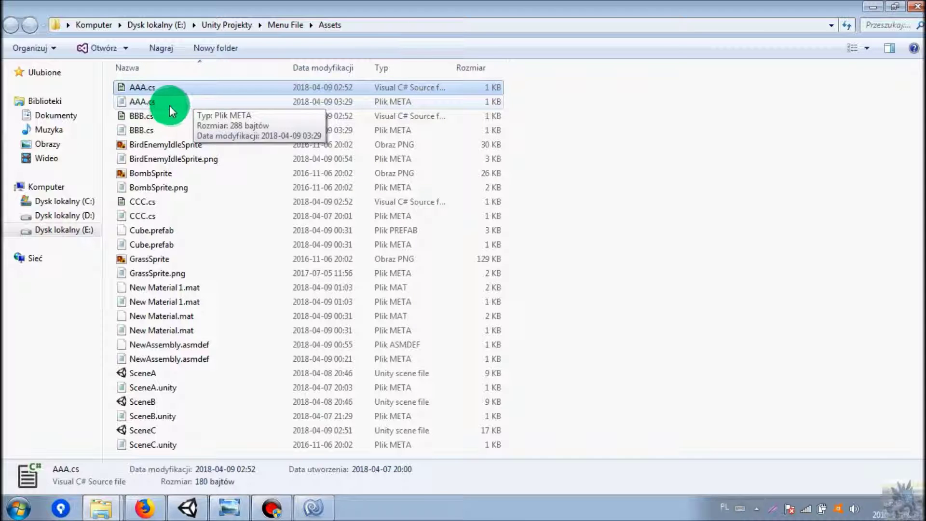
double_click(142, 101)
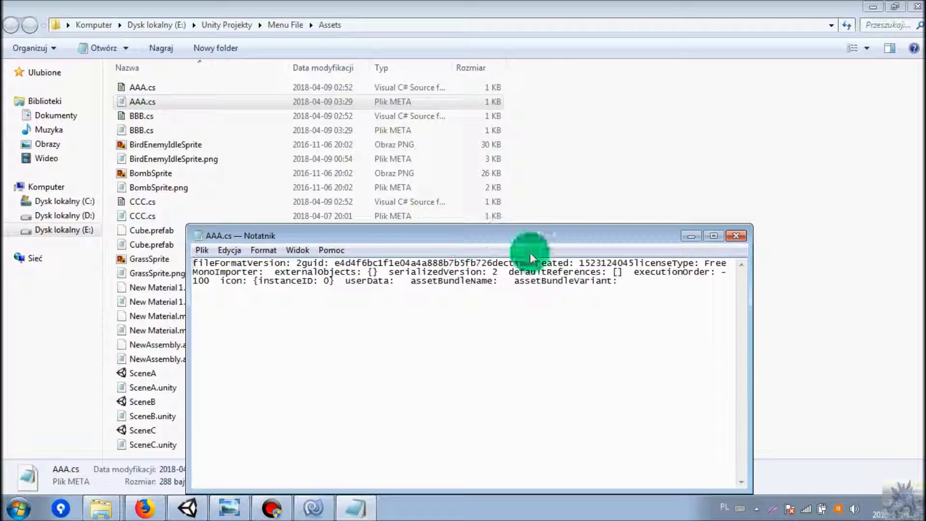
left_click_drag(752, 324, 650, 324)
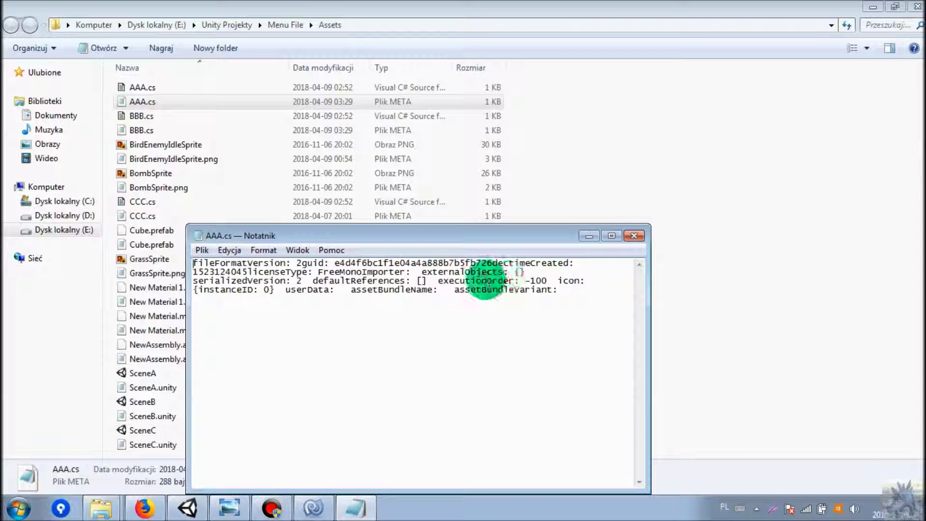
left_click(918, 6)
left_click(866, 83)
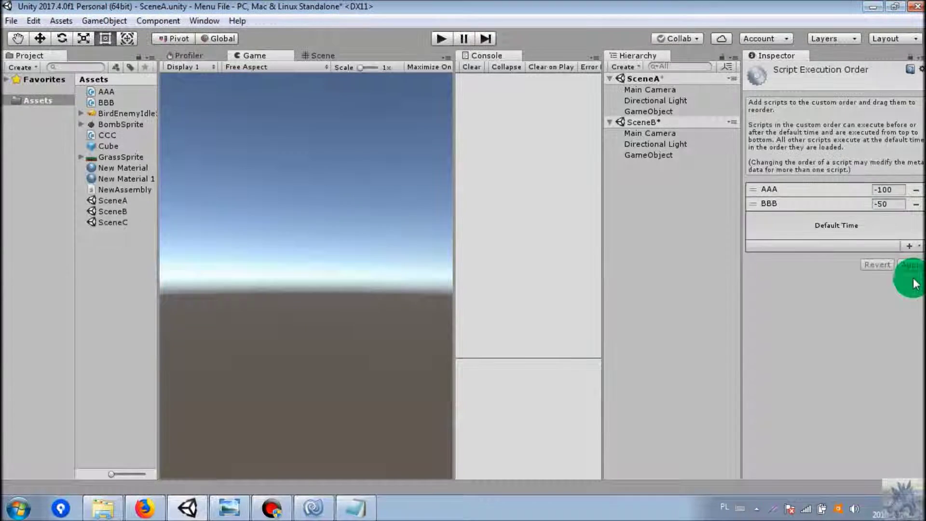
Save the scenes with Ctrl+S, then play and stop the game to log AAA, BBB, CCC in order
key("ctrl+s")
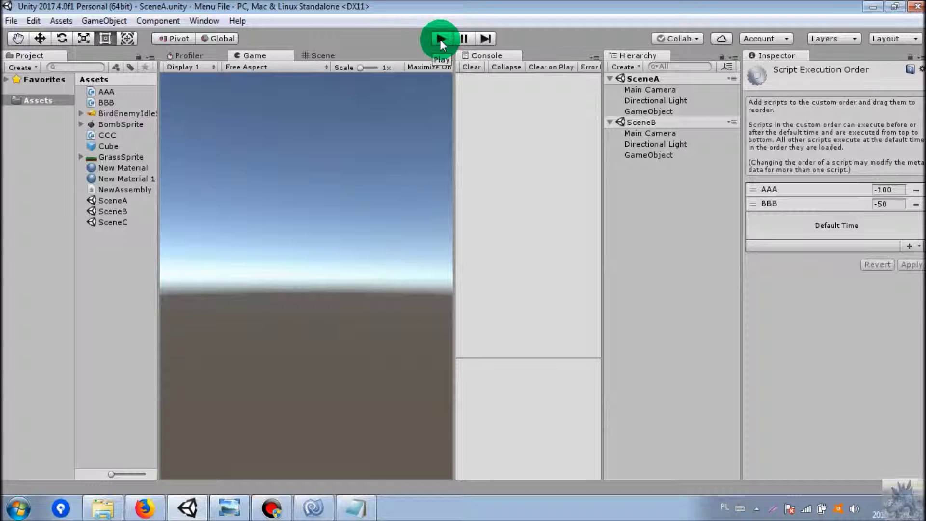
left_click(440, 39)
left_click(440, 39)
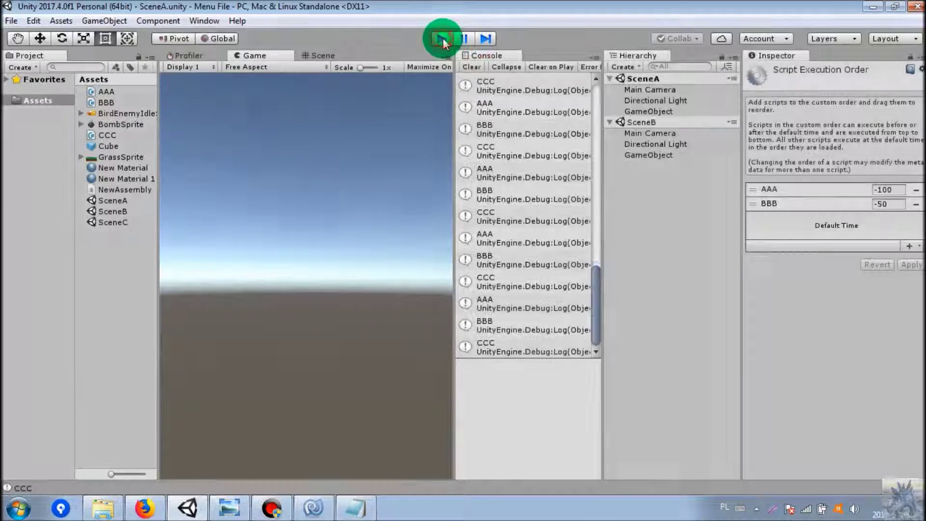
left_click(443, 39)
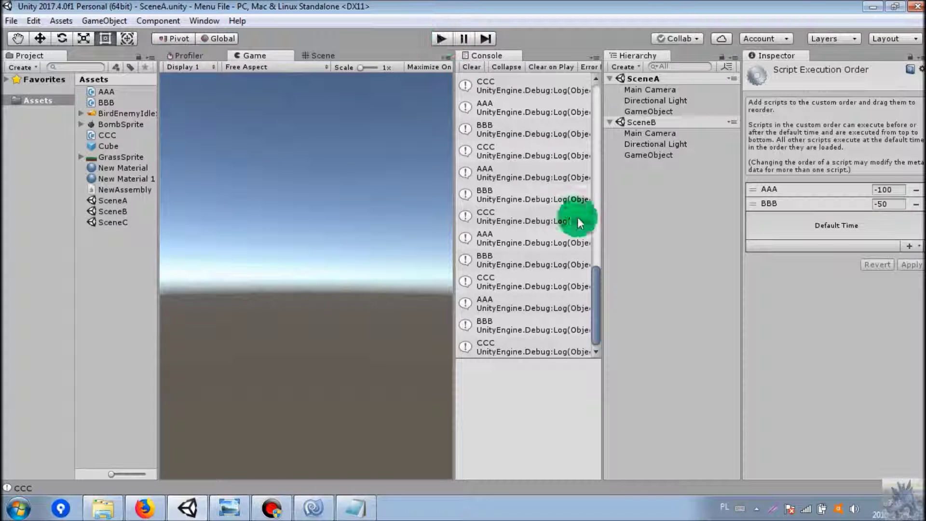
left_click(597, 97)
left_click(597, 99)
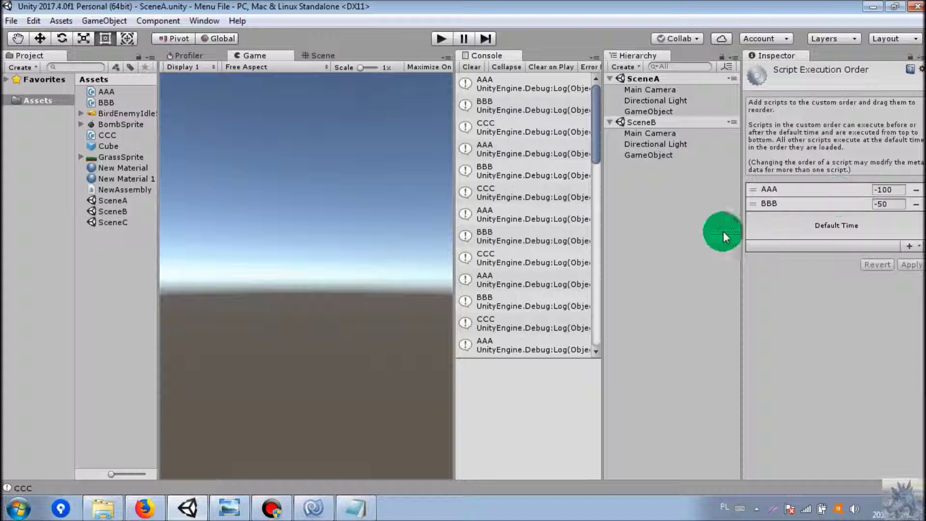
Clear the Console, open and dismiss the Open Project launcher, then choose File > New Project
left_click(477, 68)
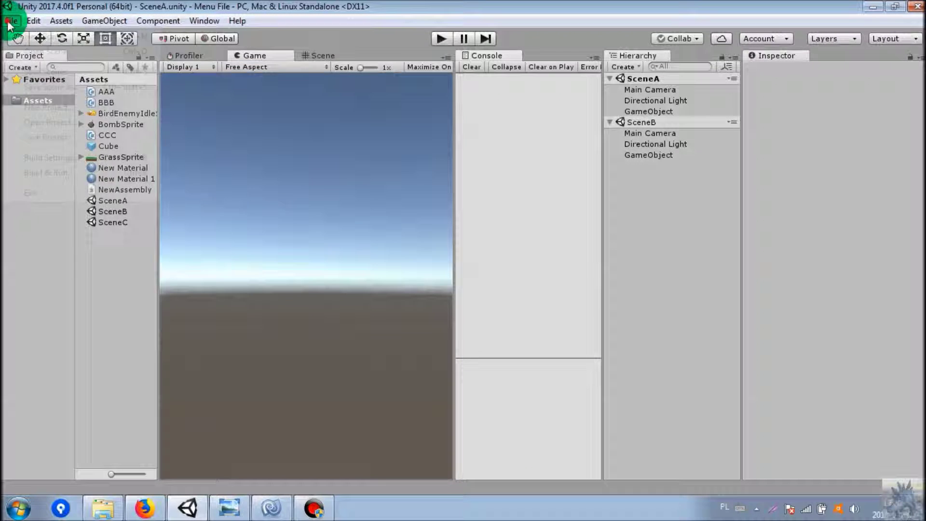
left_click(12, 21)
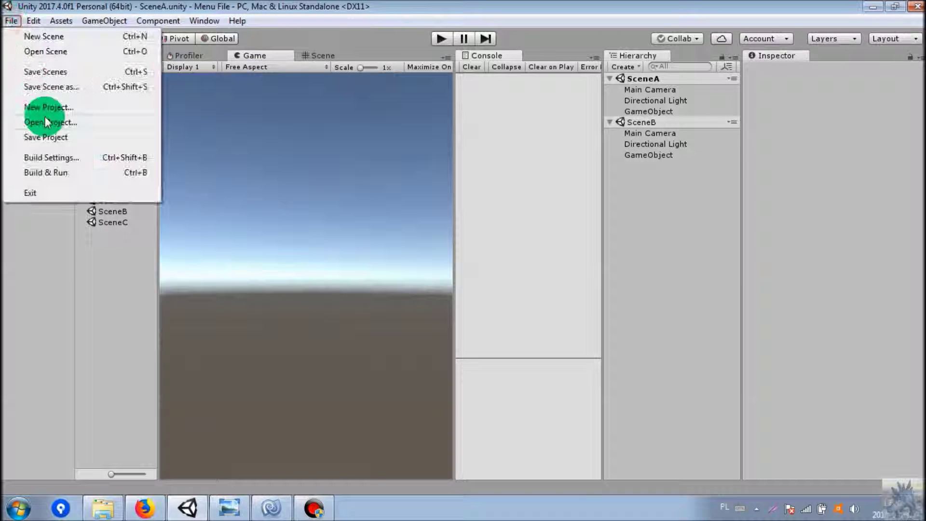
left_click(89, 123)
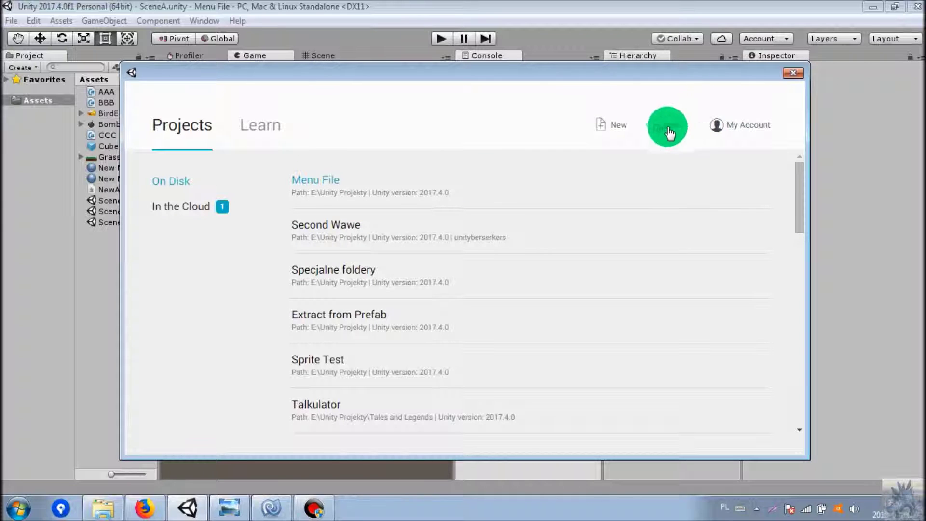
left_click(792, 74)
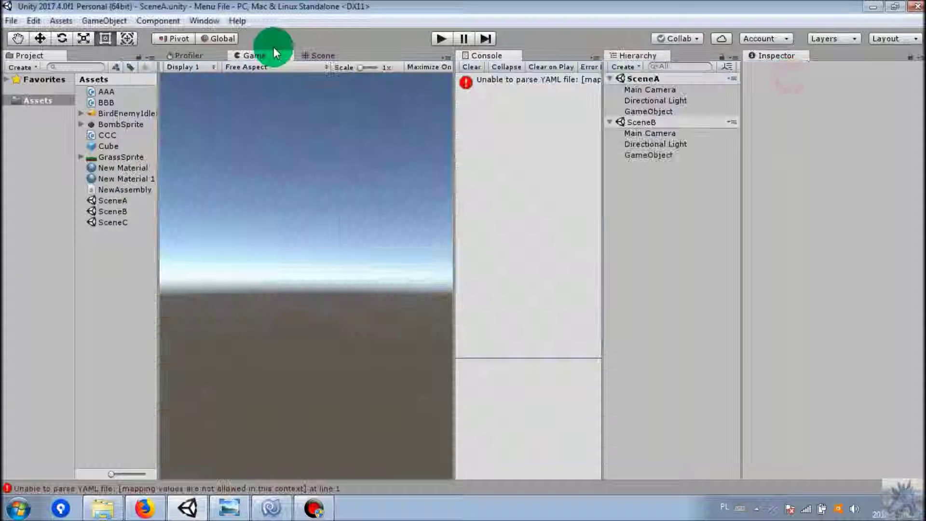
left_click(11, 20)
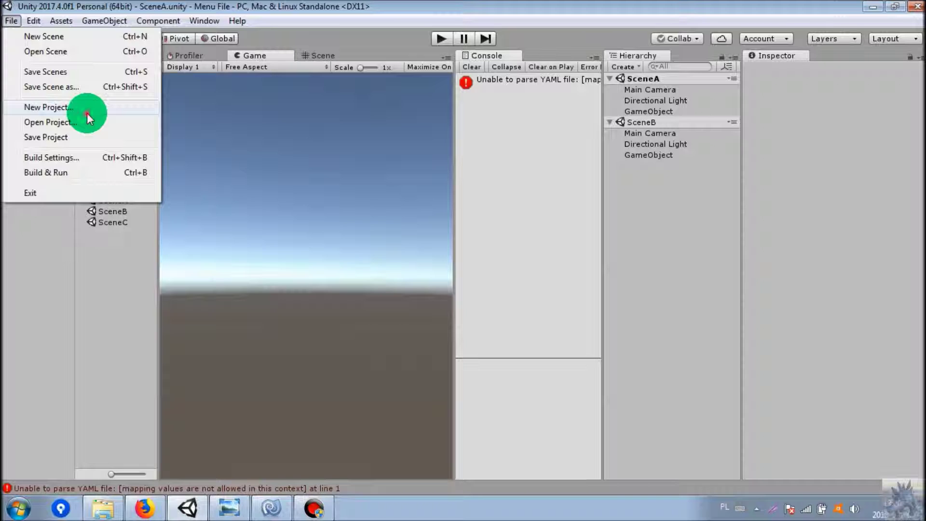
left_click(86, 109)
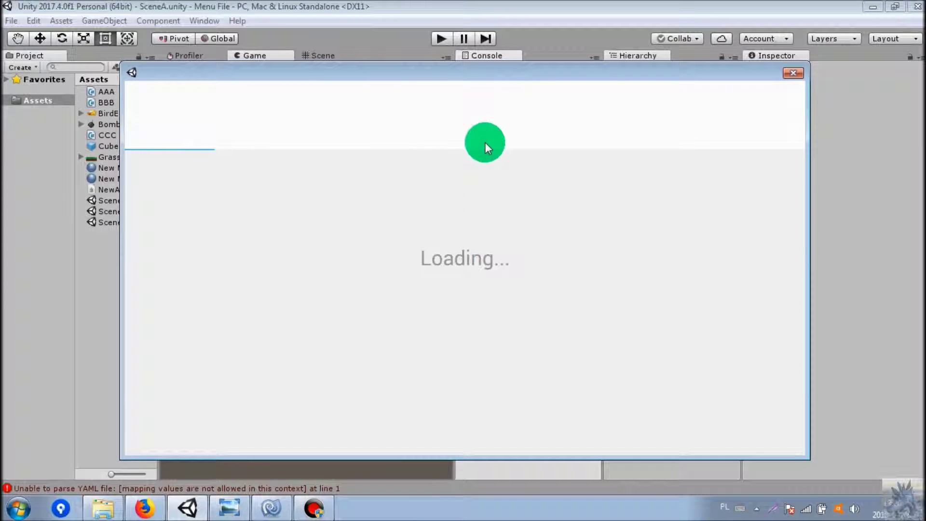